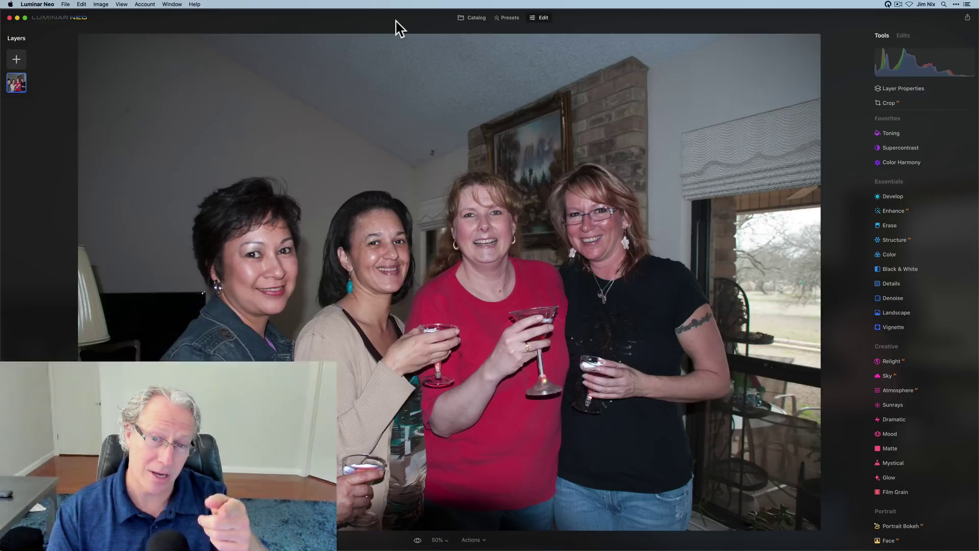
# - Try Portrait Background removal on the group photo, reset it, and return to the Demo files catalog
pyautogui.click(916, 89)
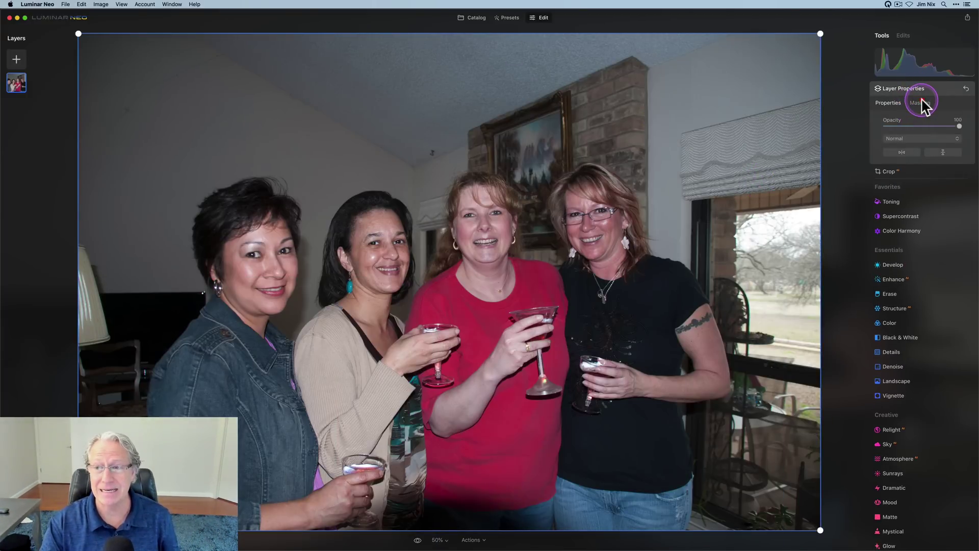
pyautogui.click(921, 103)
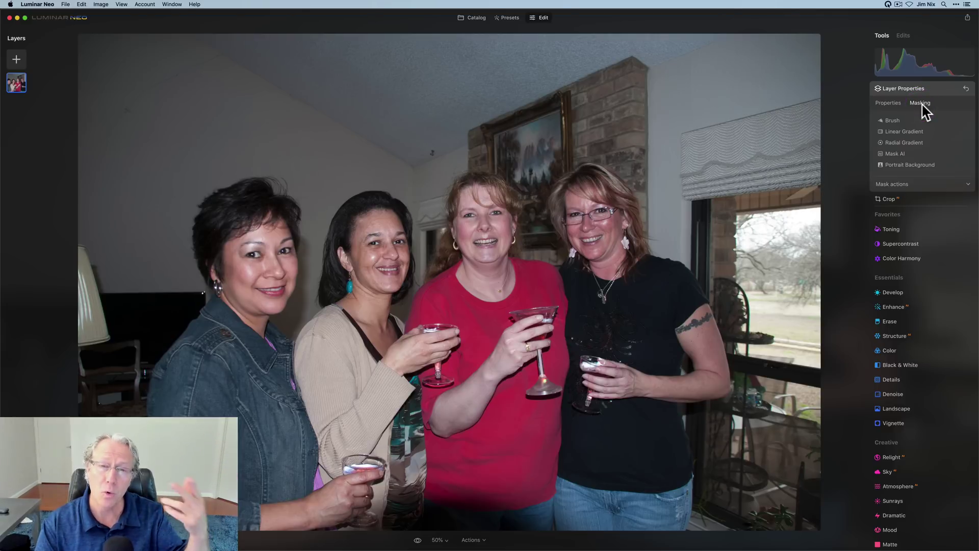
pyautogui.click(907, 165)
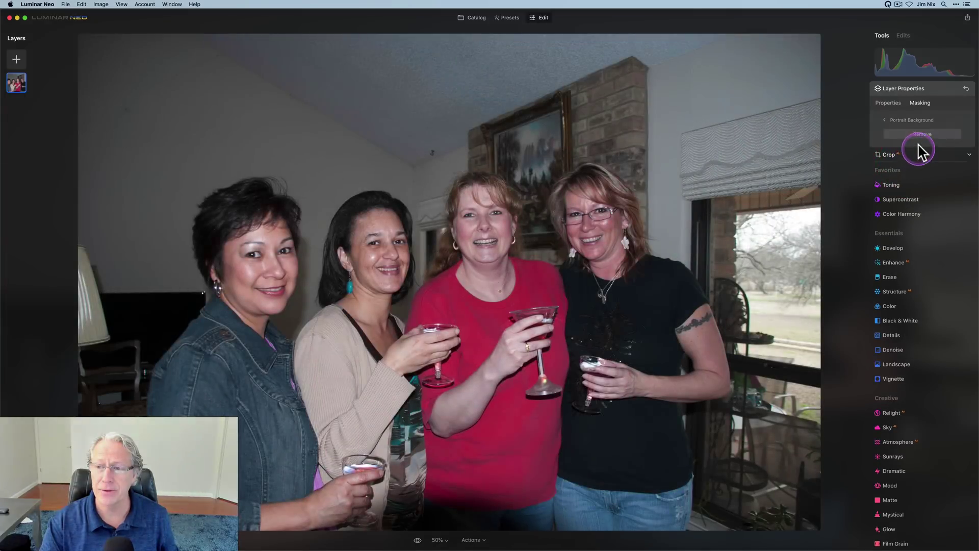
pyautogui.click(917, 135)
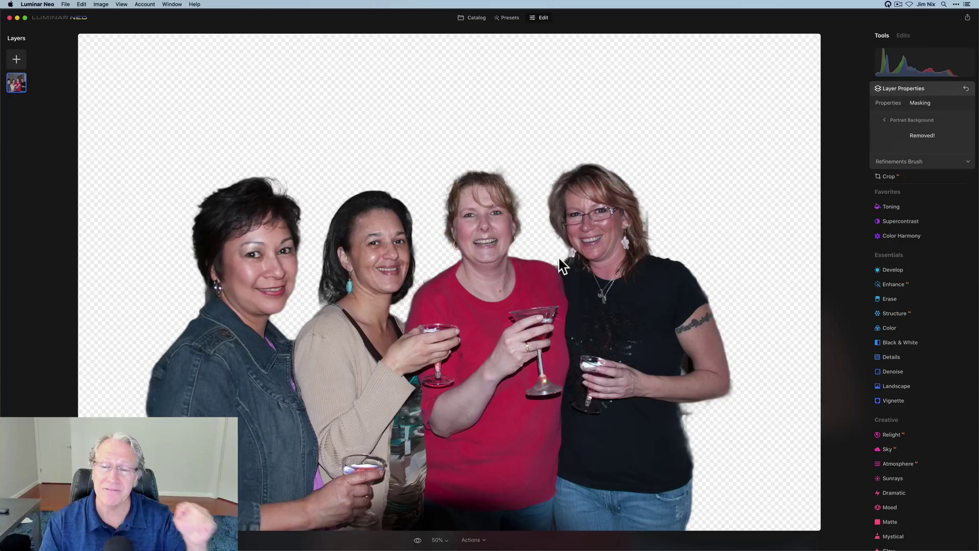
pyautogui.click(967, 88)
pyautogui.click(475, 29)
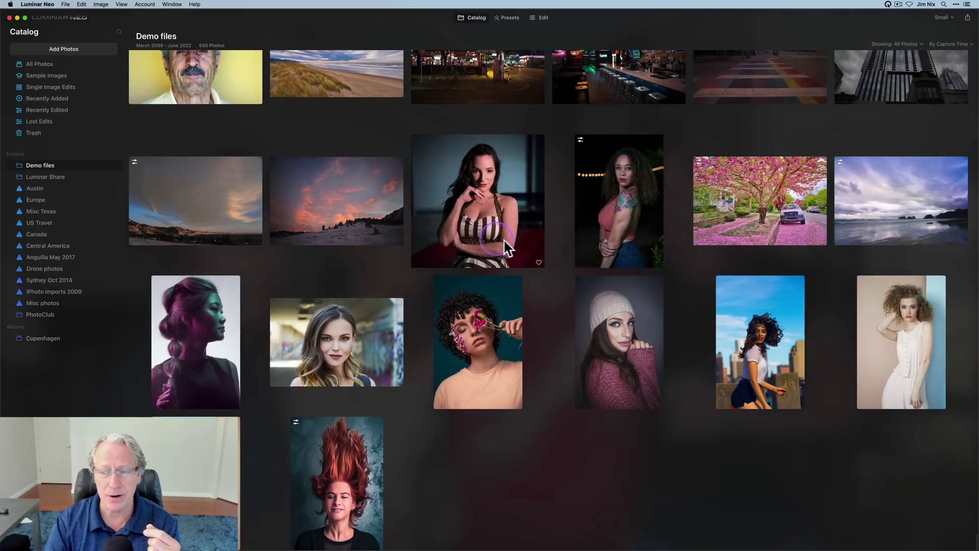
# - Open the curly-haired woman's portrait in the editor and check her hair at 100% zoom
pyautogui.click(929, 308)
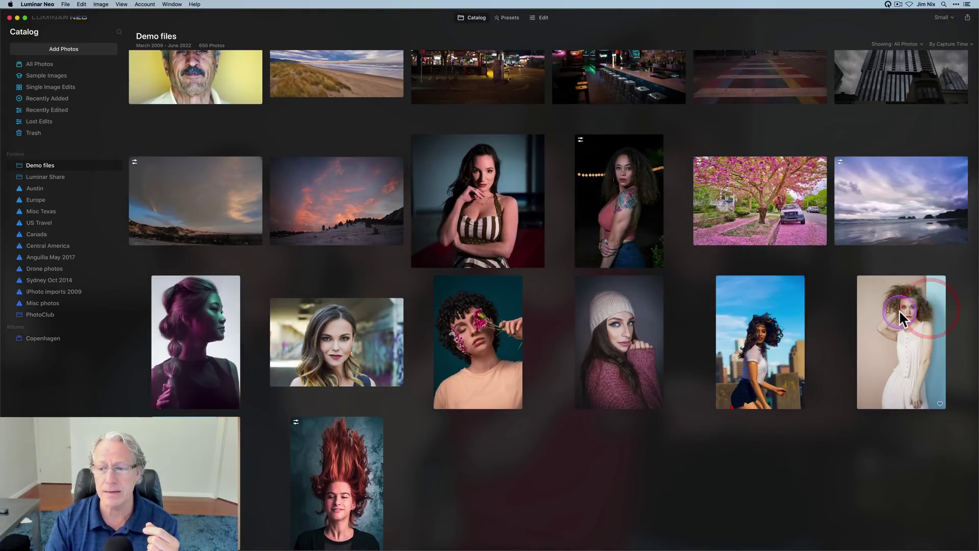
pyautogui.click(543, 18)
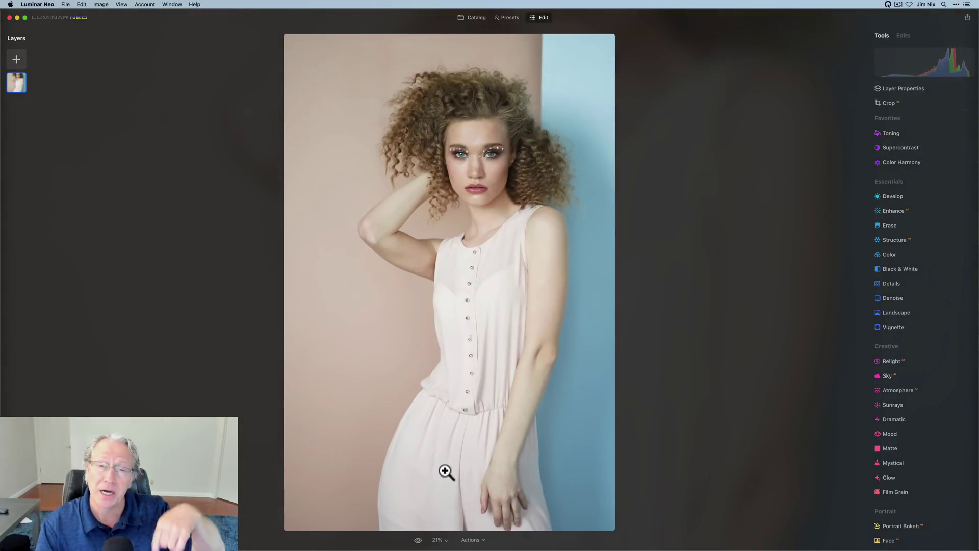
pyautogui.click(700, 275)
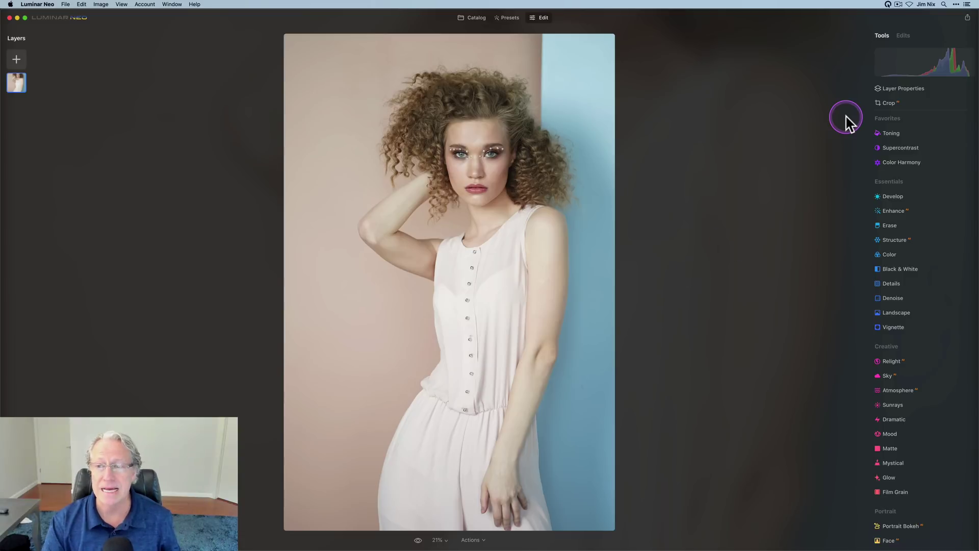
pyautogui.click(523, 151)
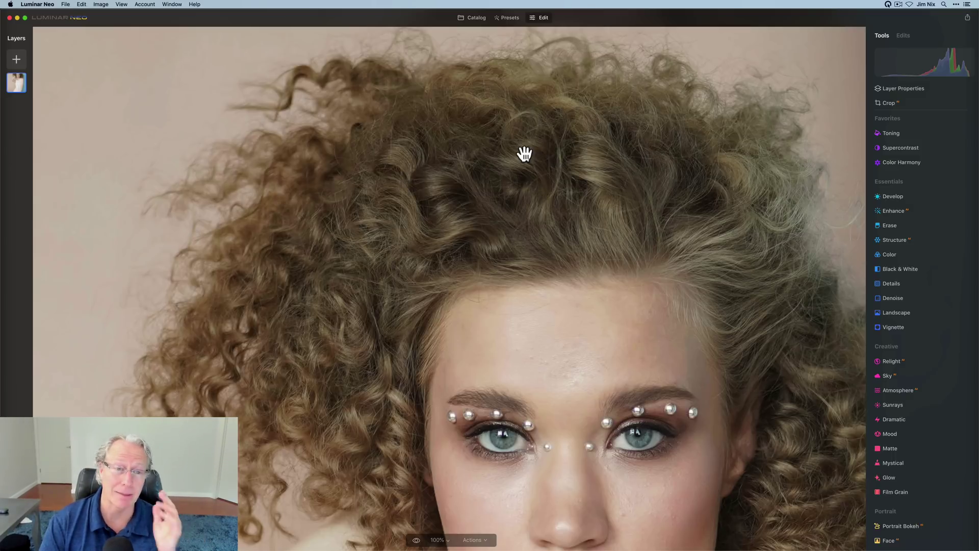
pyautogui.click(524, 153)
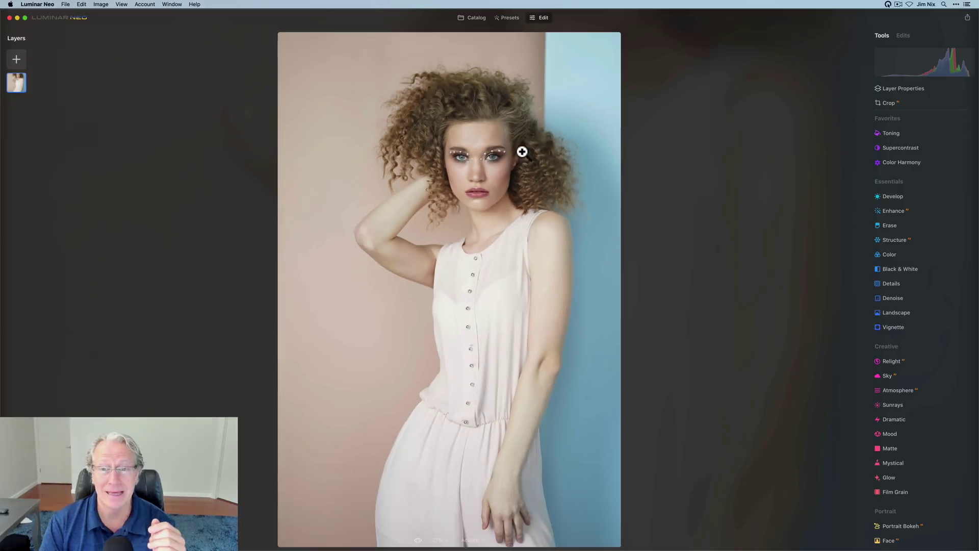
pyautogui.click(728, 250)
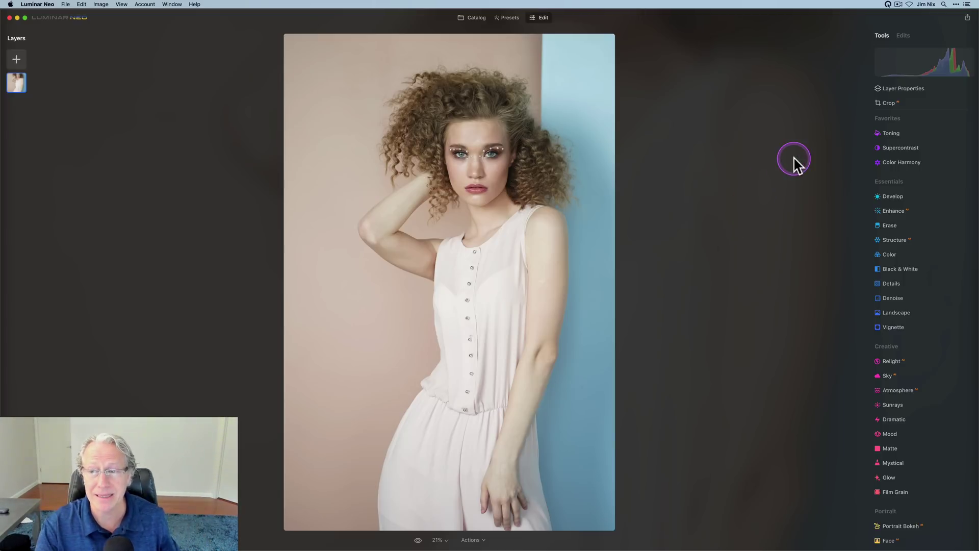
# - Remove the pink and blue wall with Masking > Portrait Background, then check the dress buttons at 100%
pyautogui.click(913, 90)
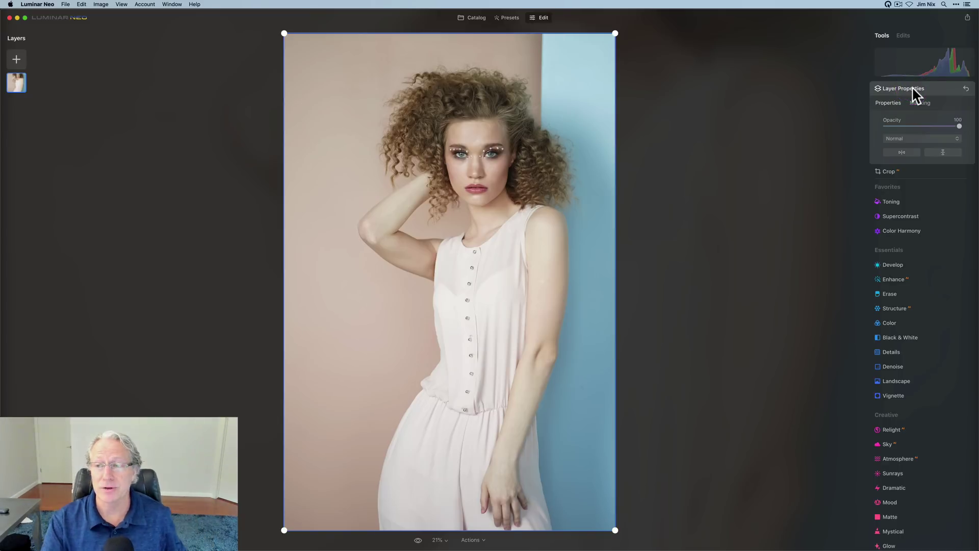
pyautogui.click(920, 102)
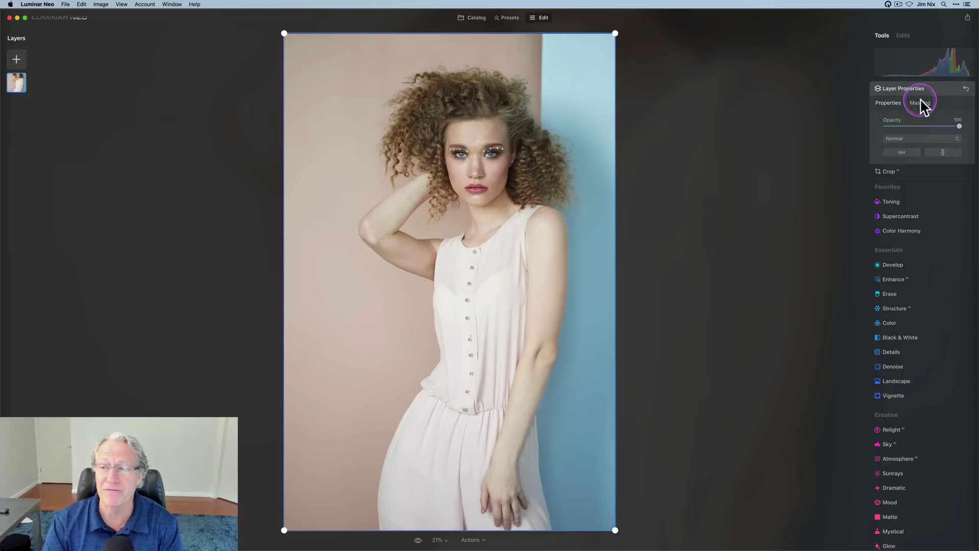
pyautogui.click(912, 164)
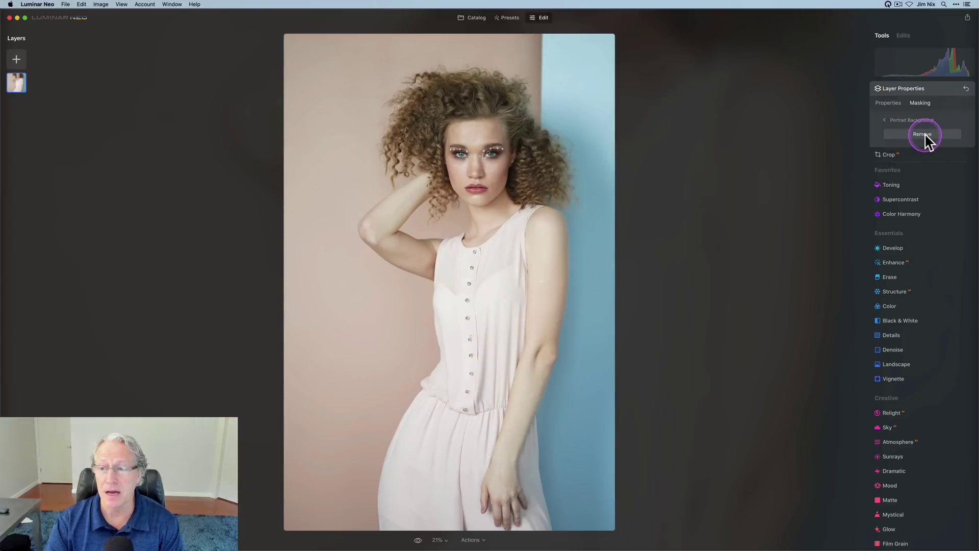
pyautogui.click(923, 134)
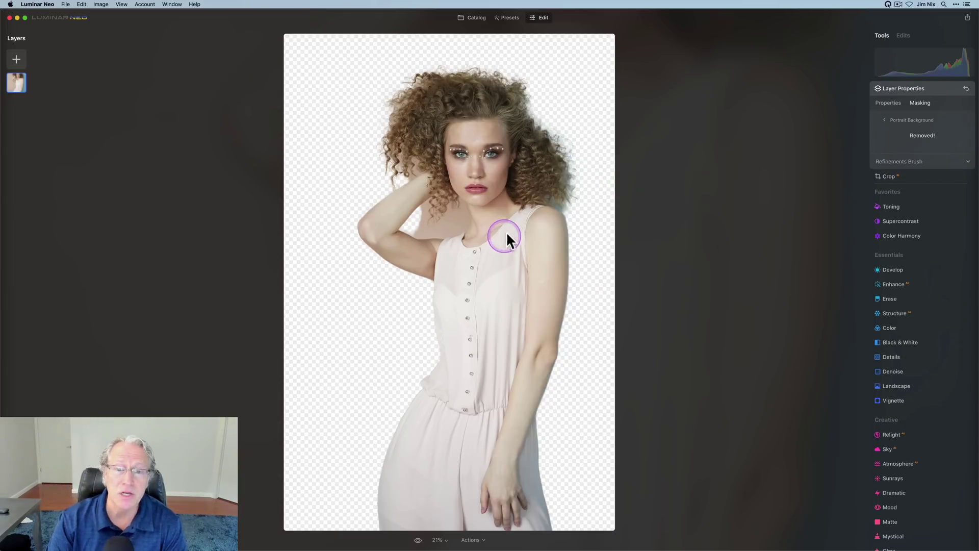
pyautogui.doubleClick(471, 252)
pyautogui.doubleClick(472, 251)
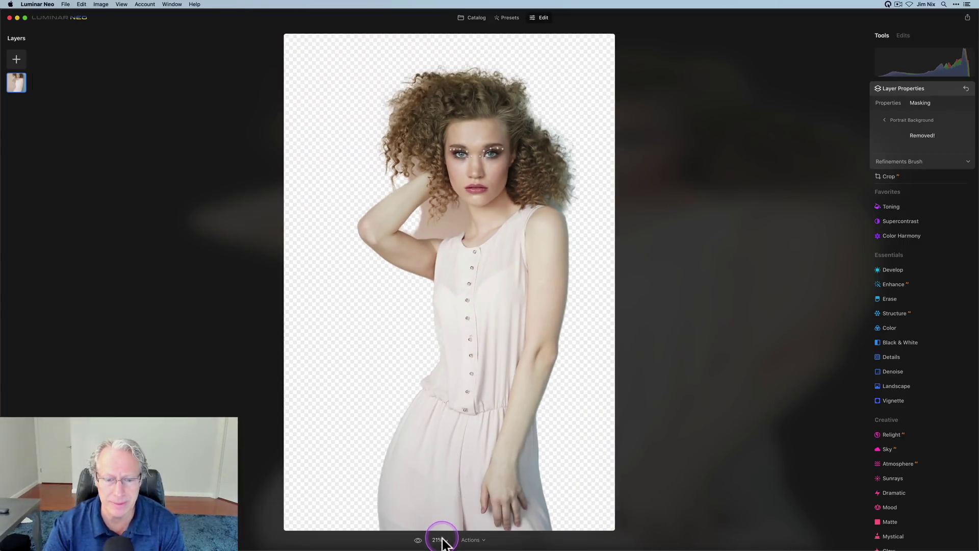
# - Inspect the cut-out edges at 50% zoom and expand the Refinements Brush settings
pyautogui.click(437, 540)
pyautogui.click(443, 491)
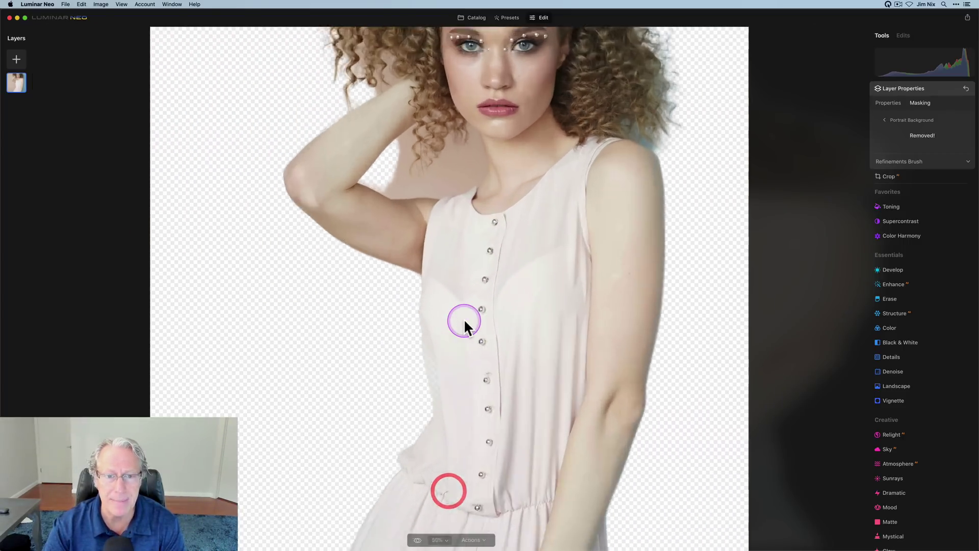
pyautogui.scroll(10, 463, 318)
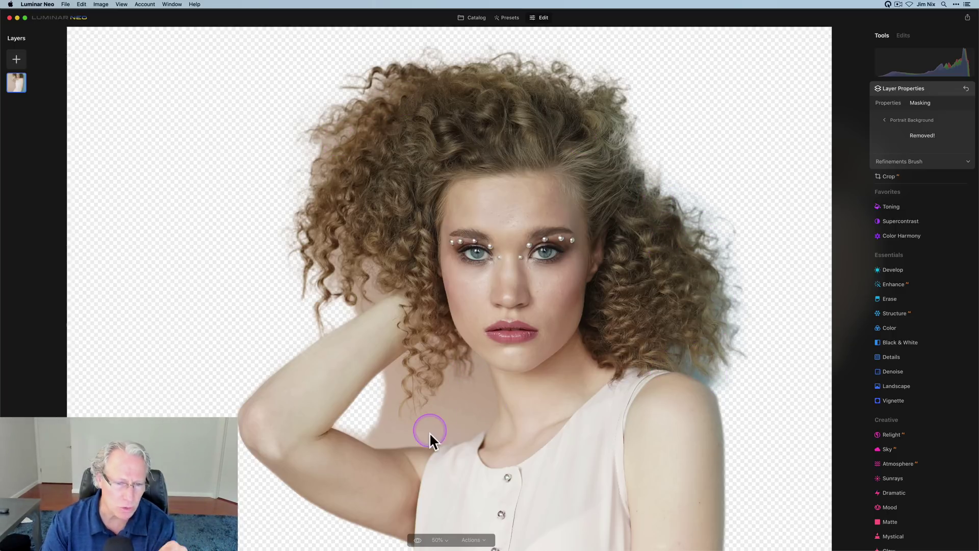
pyautogui.scroll(-10, 430, 436)
pyautogui.scroll(-5, 430, 435)
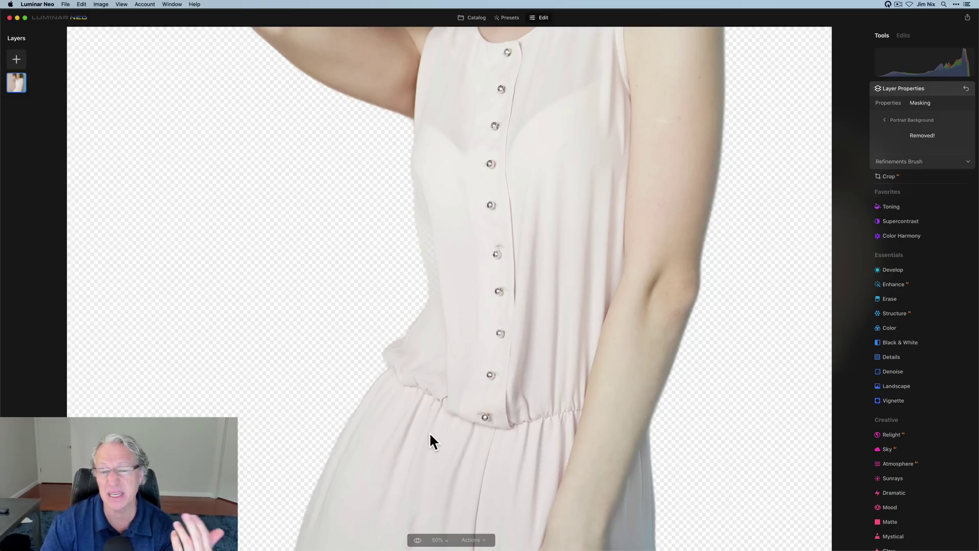
pyautogui.scroll(-5, 429, 440)
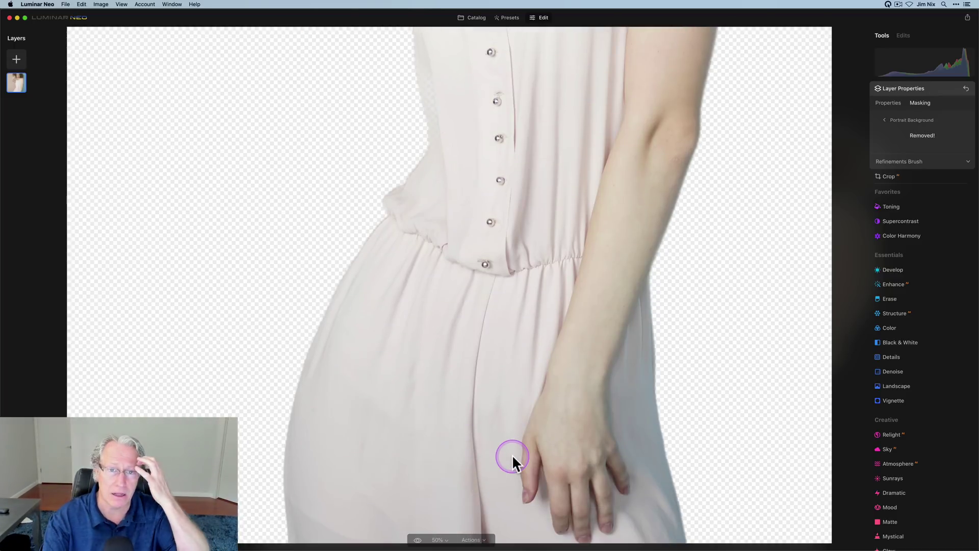
pyautogui.scroll(5, 512, 455)
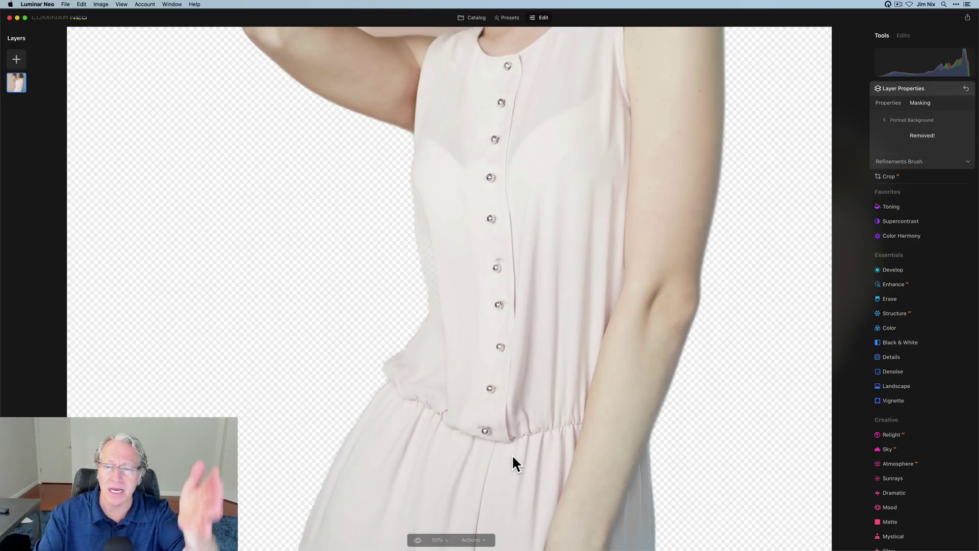
pyautogui.scroll(8, 512, 454)
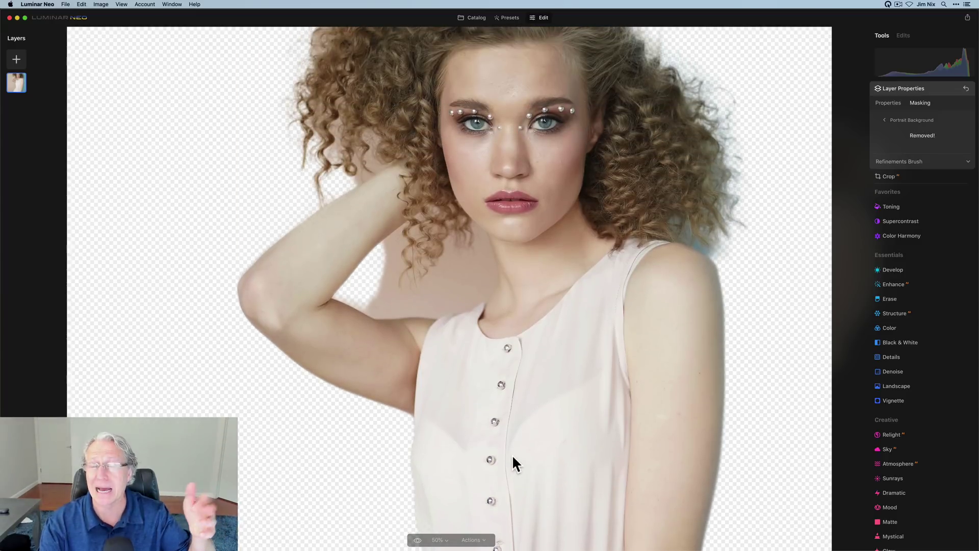
pyautogui.scroll(2, 512, 454)
pyautogui.scroll(1, 512, 455)
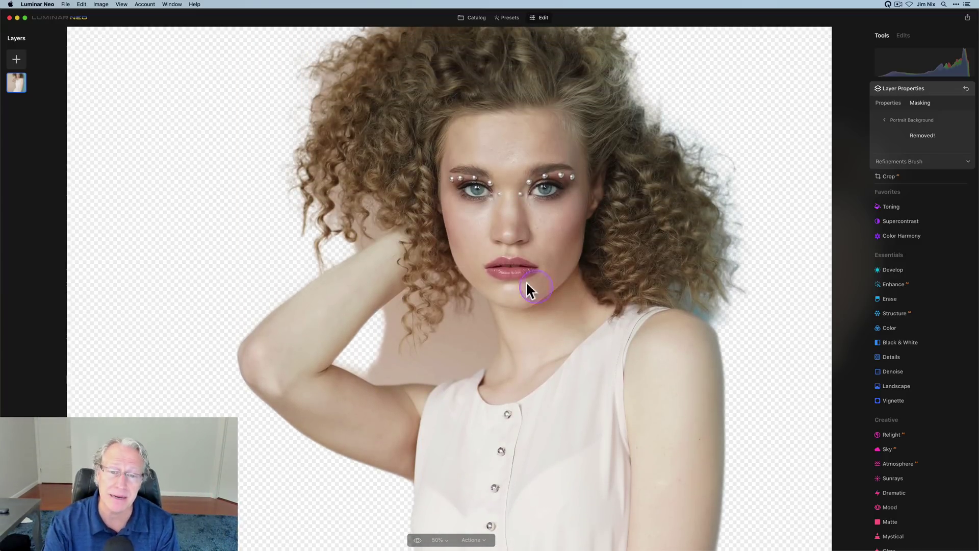
pyautogui.click(925, 163)
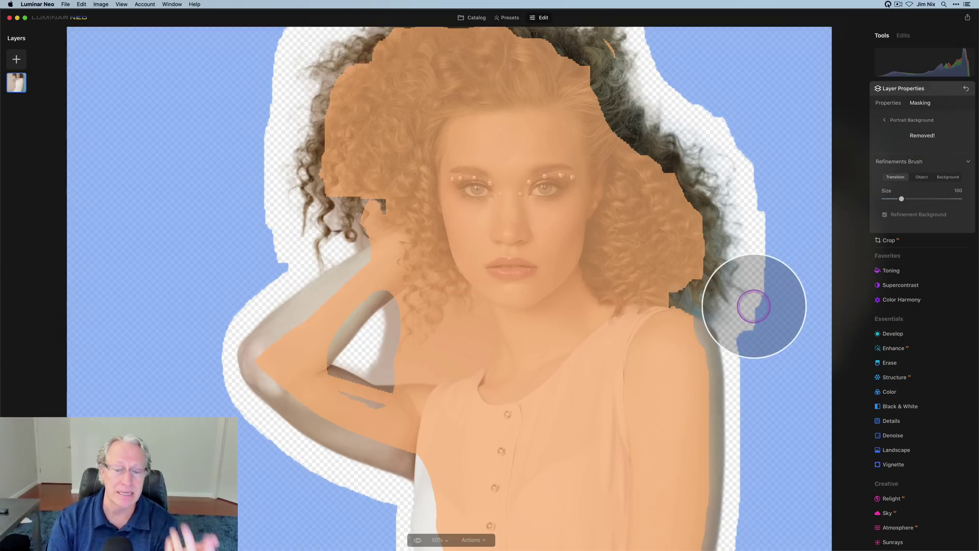
# - Display the refinement overlay and toggle the brush from Object to Background mode
pyautogui.scroll(1, 562, 387)
pyautogui.scroll(2, 561, 387)
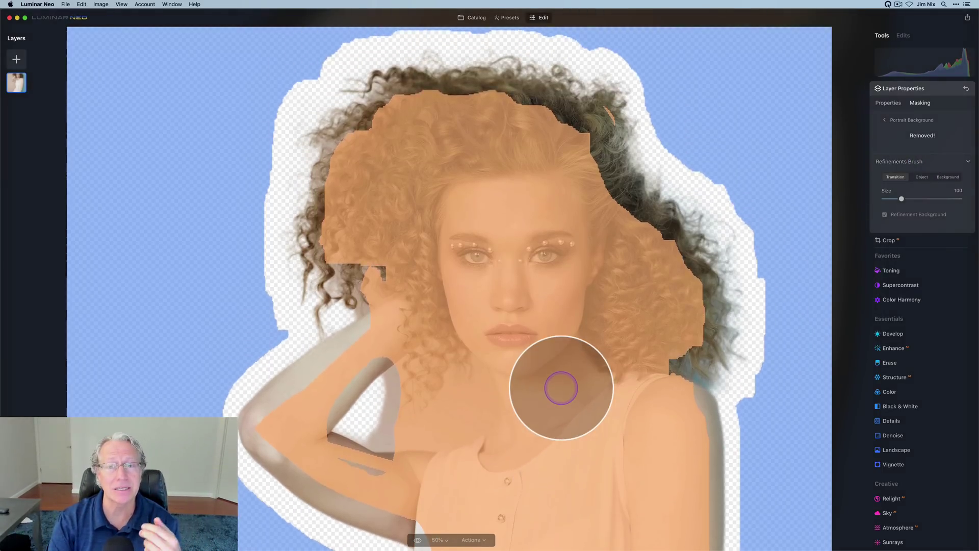
pyautogui.scroll(1, 562, 388)
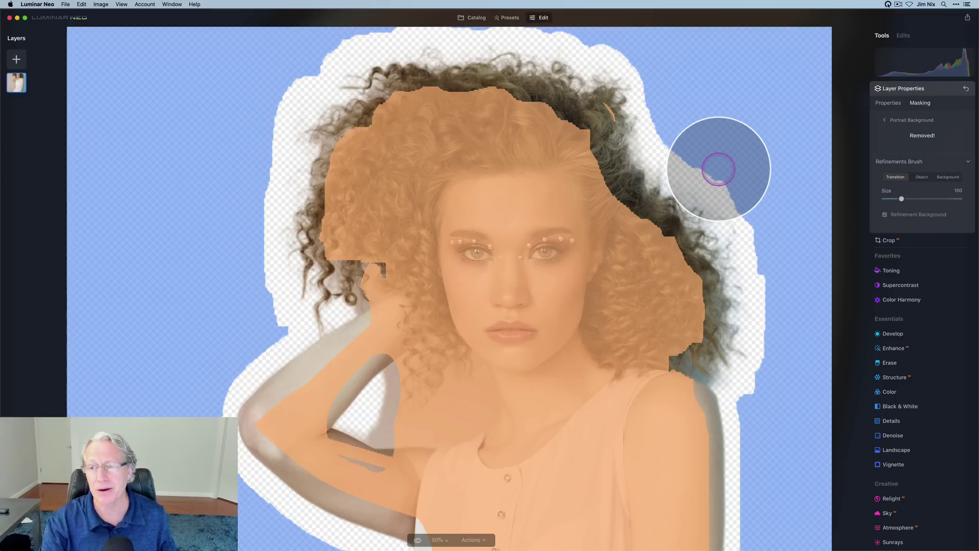
pyautogui.click(923, 177)
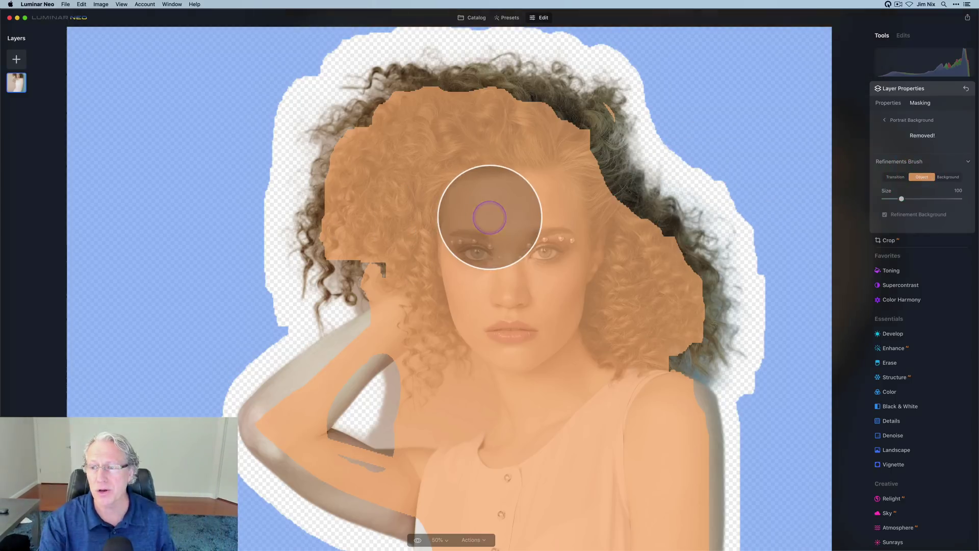
pyautogui.click(948, 177)
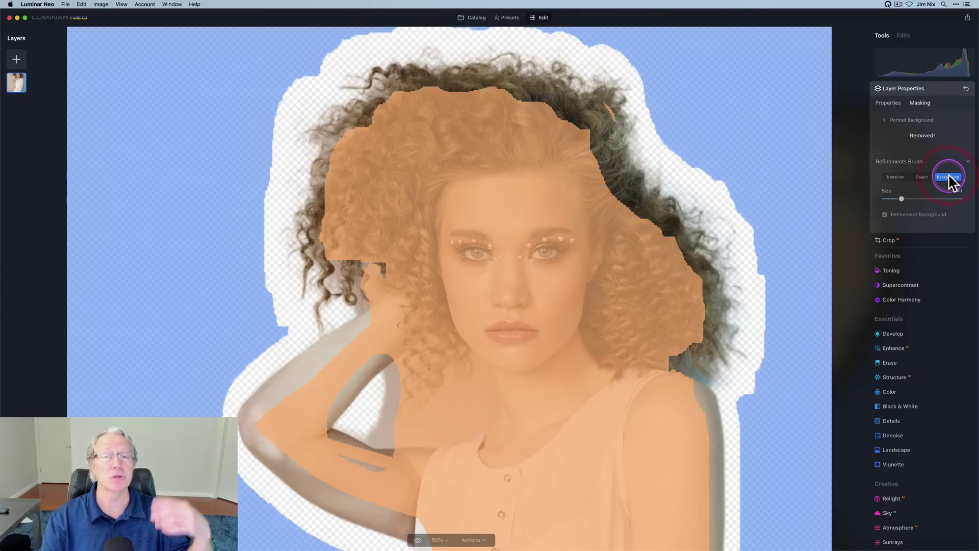
# - Set the refinement brush to Object at size 52 and add the crown curls to the subject
pyautogui.click(919, 178)
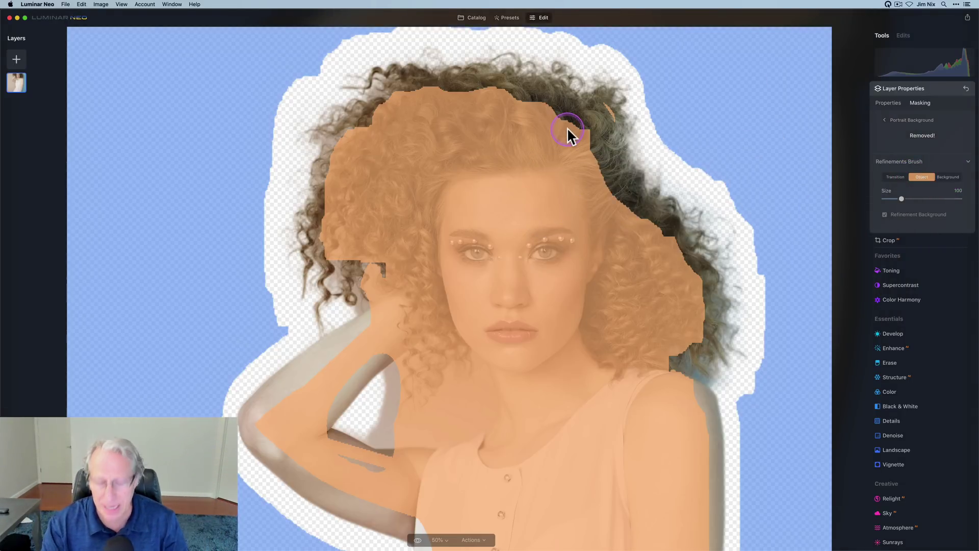
pyautogui.press('[')
pyautogui.press('[')
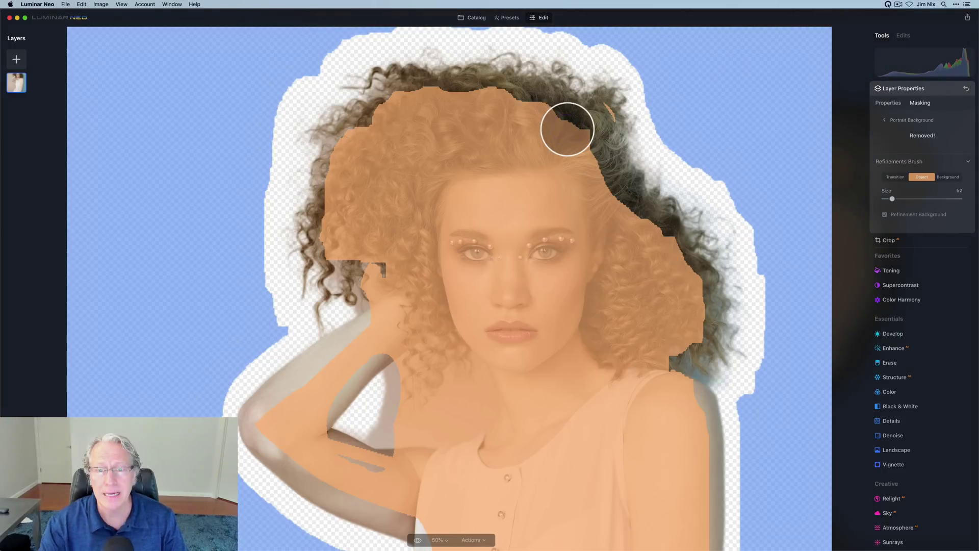
pyautogui.moveTo(567, 129)
pyautogui.mouseDown()
pyautogui.moveTo(514, 96)
pyautogui.moveTo(534, 101)
pyautogui.moveTo(520, 91)
pyautogui.moveTo(535, 91)
pyautogui.moveTo(581, 123)
pyautogui.moveTo(600, 115)
pyautogui.moveTo(617, 188)
pyautogui.moveTo(662, 235)
pyautogui.moveTo(630, 223)
pyautogui.moveTo(584, 133)
pyautogui.moveTo(493, 86)
pyautogui.moveTo(418, 92)
pyautogui.mouseUp()
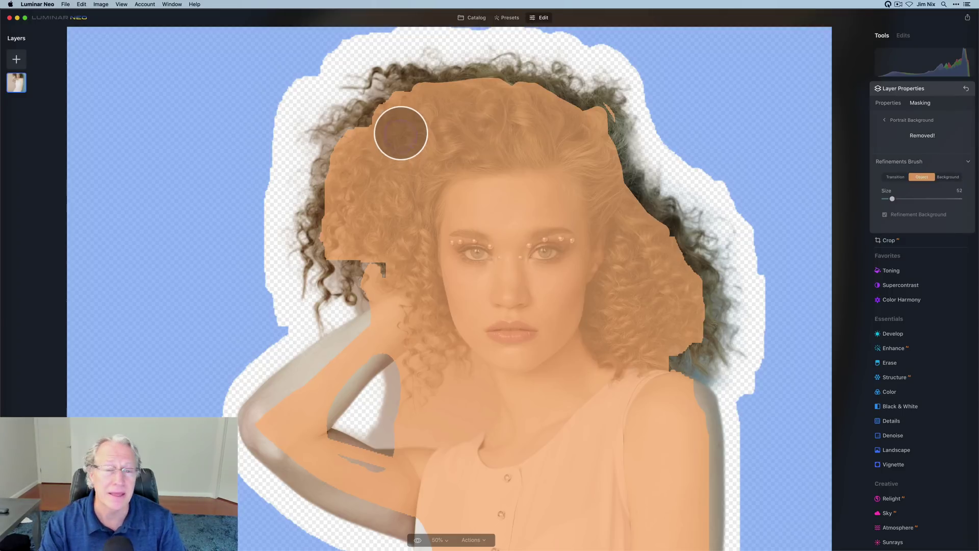
# - Paint the upper-left curls, raised upper arm and shoulder into the kept subject
pyautogui.click(368, 128)
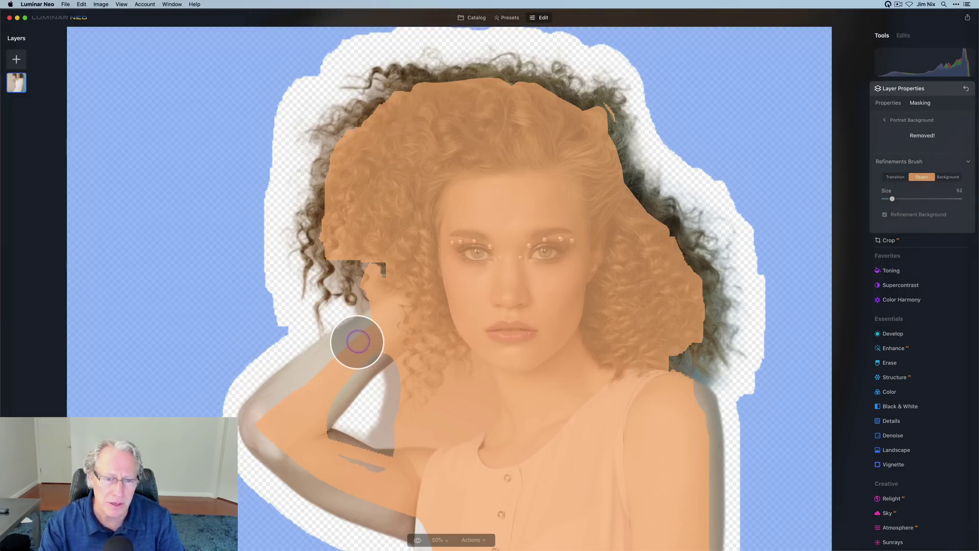
pyautogui.moveTo(358, 341)
pyautogui.mouseDown()
pyautogui.moveTo(258, 421)
pyautogui.moveTo(307, 404)
pyautogui.moveTo(382, 345)
pyautogui.moveTo(317, 402)
pyautogui.mouseUp()
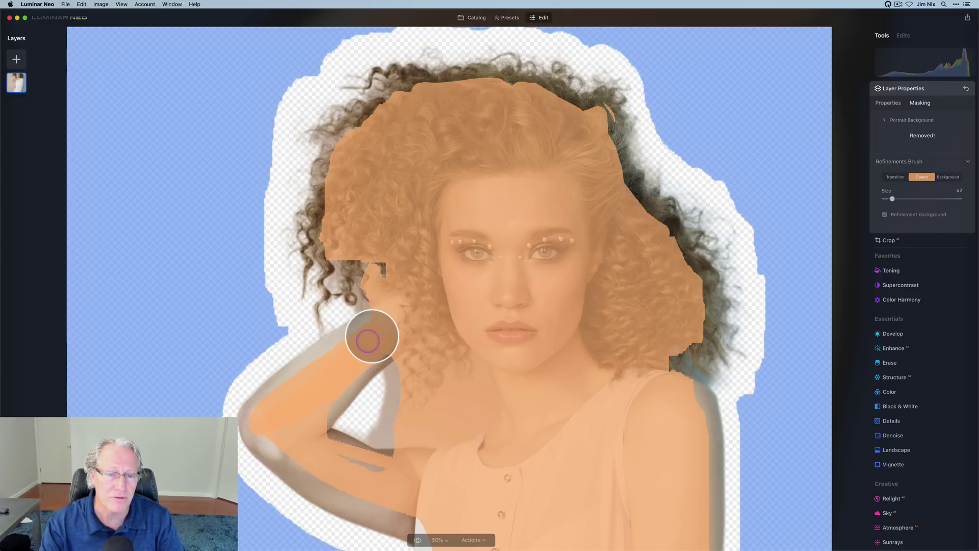
pyautogui.moveTo(368, 341)
pyautogui.mouseDown()
pyautogui.moveTo(287, 398)
pyautogui.moveTo(262, 439)
pyautogui.moveTo(413, 516)
pyautogui.moveTo(418, 502)
pyautogui.moveTo(384, 473)
pyautogui.moveTo(338, 460)
pyautogui.moveTo(407, 502)
pyautogui.mouseUp()
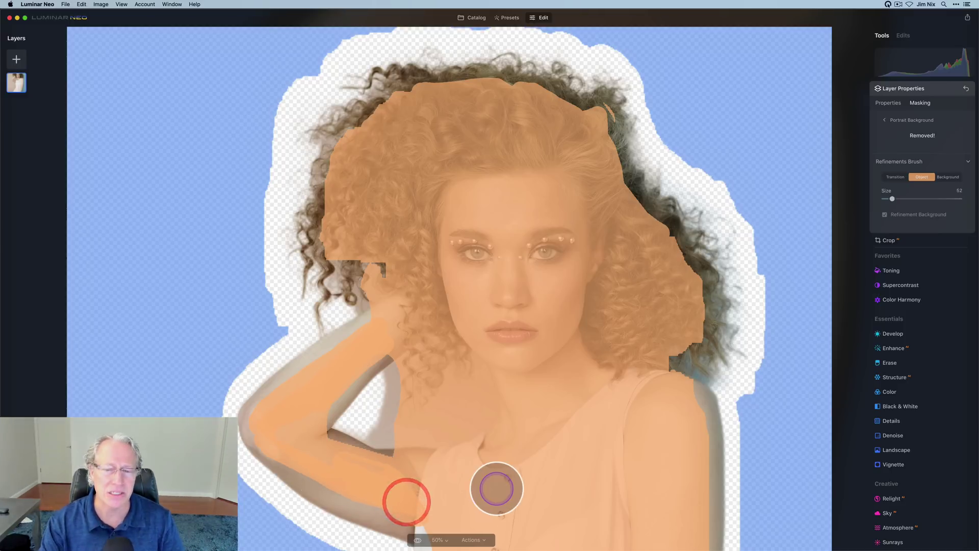
pyautogui.scroll(-10, 496, 489)
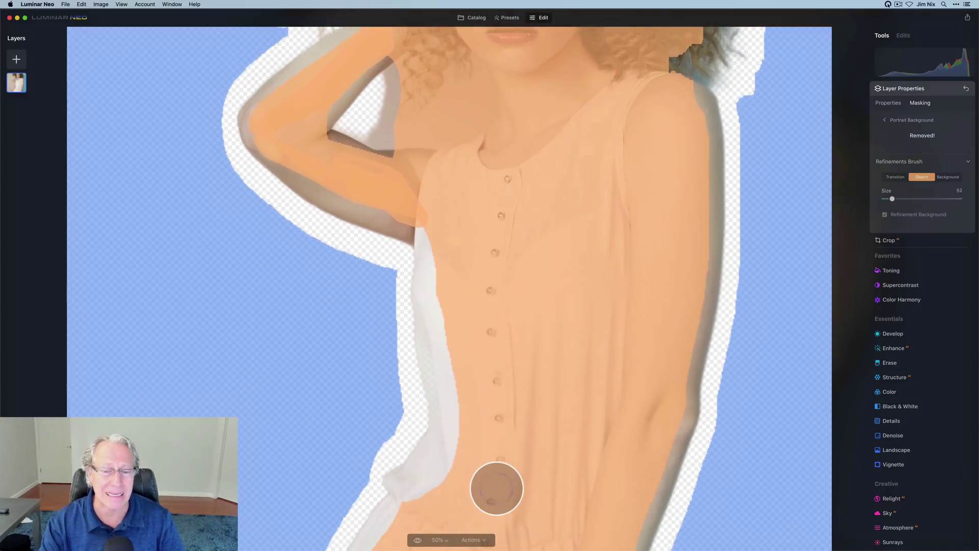
pyautogui.scroll(-5, 496, 489)
pyautogui.scroll(-3, 497, 488)
pyautogui.scroll(8, 496, 489)
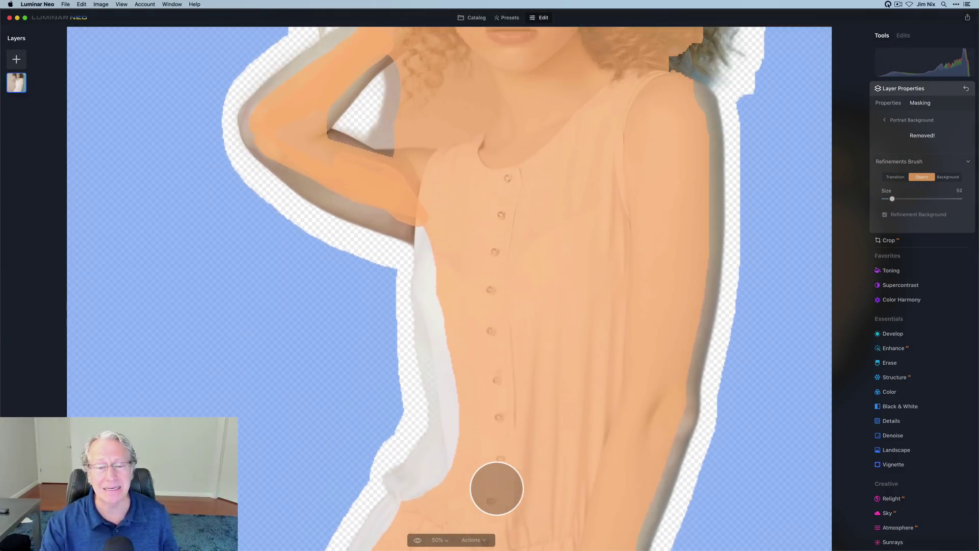
pyautogui.scroll(10, 496, 489)
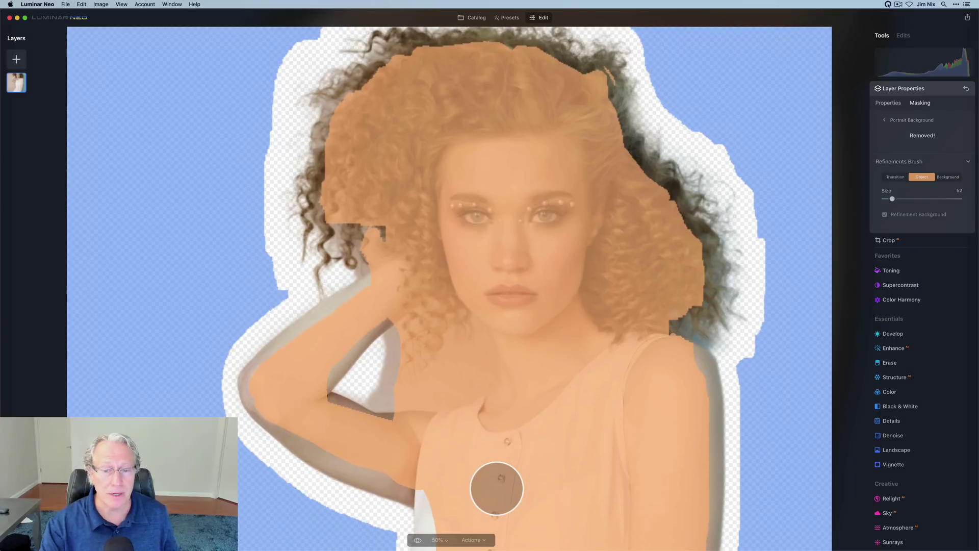
pyautogui.scroll(-2, 496, 489)
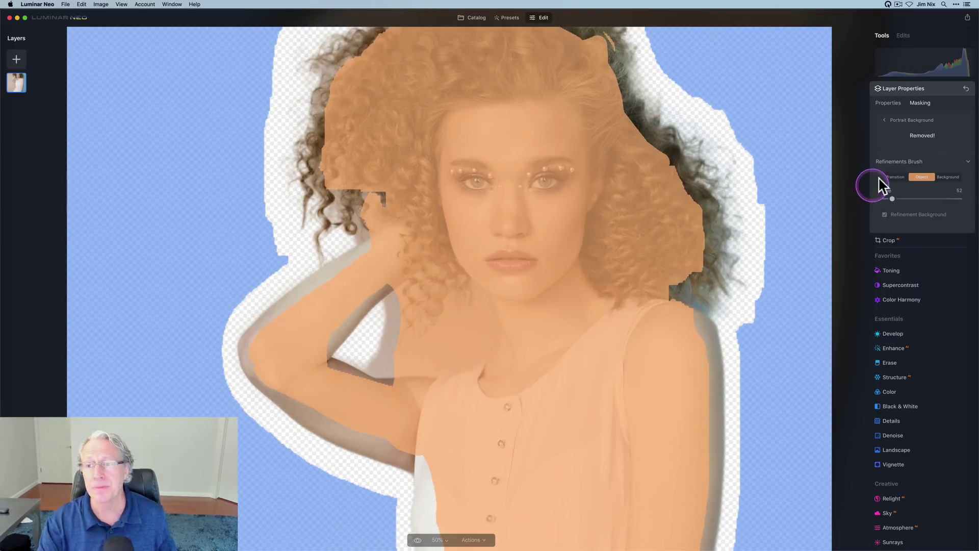
# - Switch the refinement brush to Transition mode and adjust its size
pyautogui.click(896, 177)
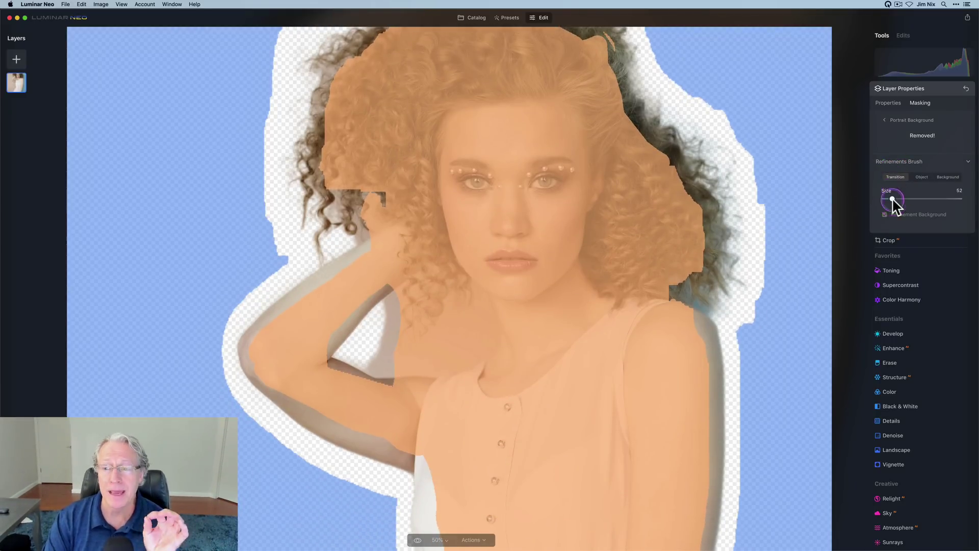
pyautogui.moveTo(892, 199); pyautogui.dragTo(898, 199)
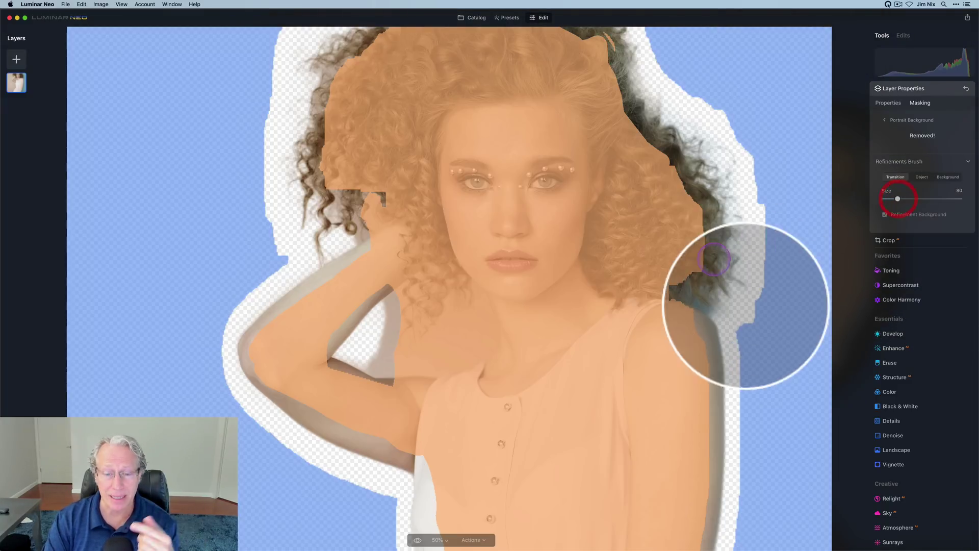
pyautogui.press(']')
pyautogui.press(']')
pyautogui.press(']')
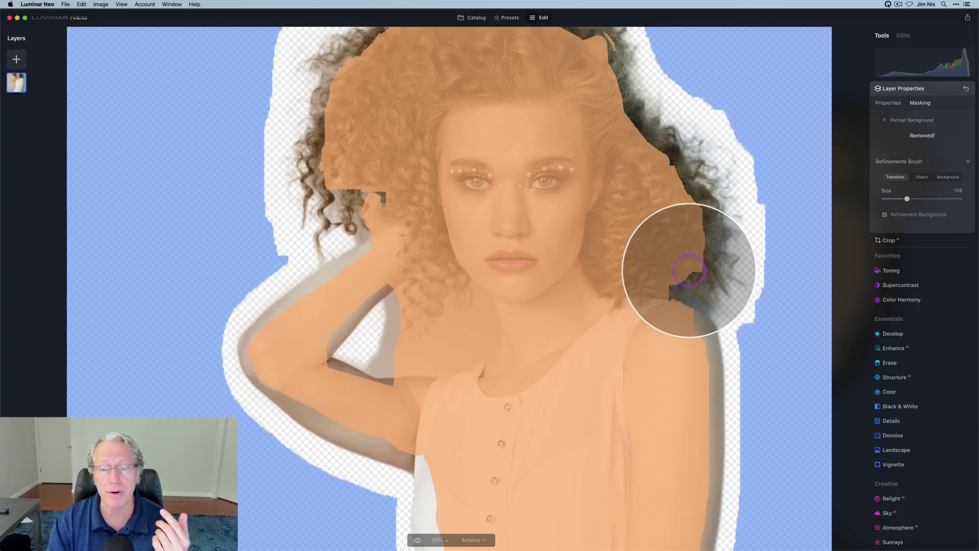
pyautogui.press(']')
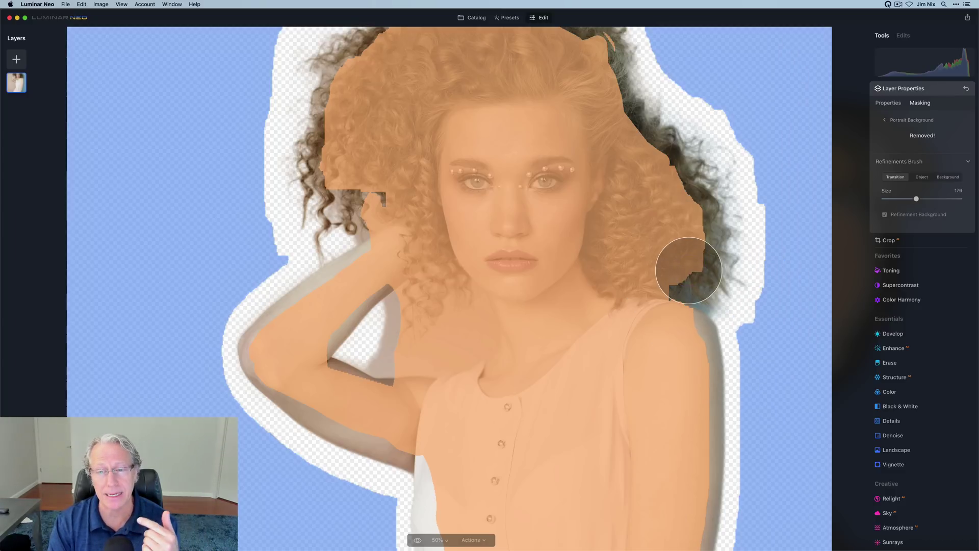
pyautogui.press('[')
pyautogui.press('[')
pyautogui.press('[')
pyautogui.press('[')
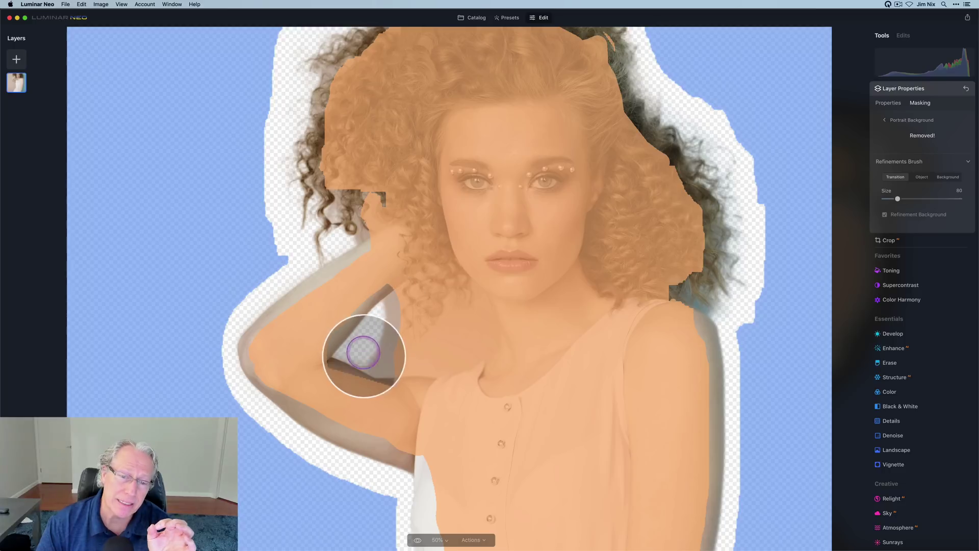
# - Paint the armpit gap, elbow-to-hair edge and arm-to-chin gap, then preview the original
pyautogui.moveTo(363, 352)
pyautogui.mouseDown()
pyautogui.moveTo(390, 372)
pyautogui.moveTo(454, 371)
pyautogui.mouseUp()
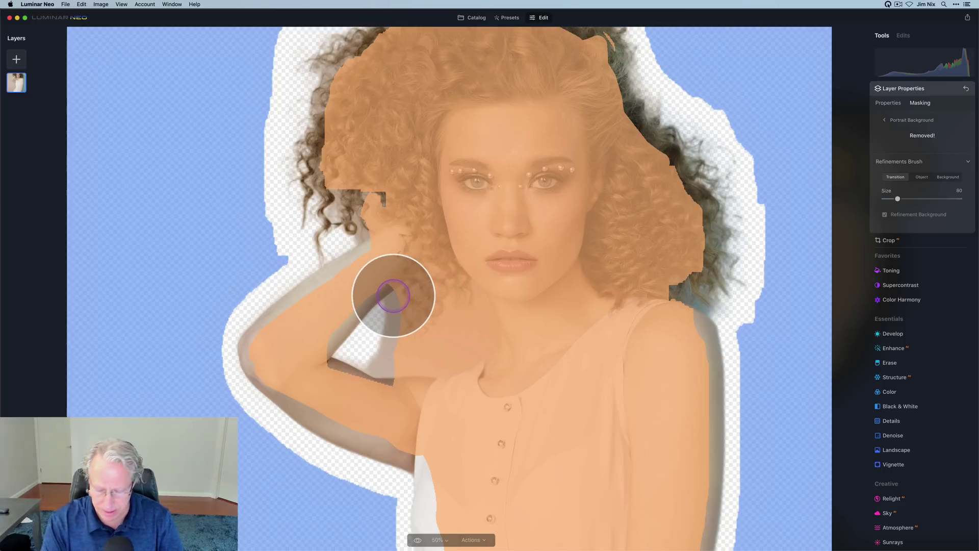
pyautogui.press('[')
pyautogui.press('[')
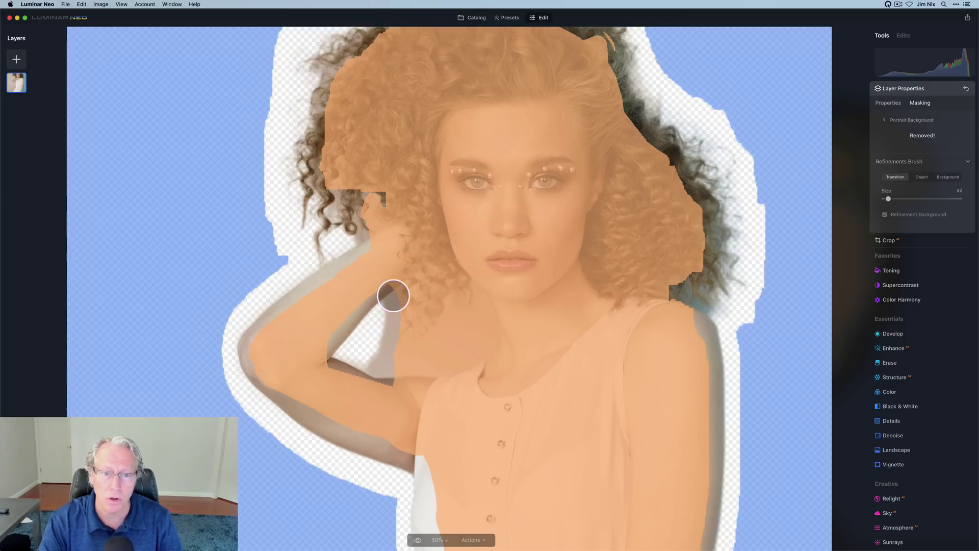
pyautogui.moveTo(392, 292)
pyautogui.mouseDown()
pyautogui.moveTo(456, 263)
pyautogui.moveTo(487, 293)
pyautogui.moveTo(491, 315)
pyautogui.moveTo(490, 347)
pyautogui.moveTo(475, 365)
pyautogui.moveTo(393, 375)
pyautogui.mouseUp()
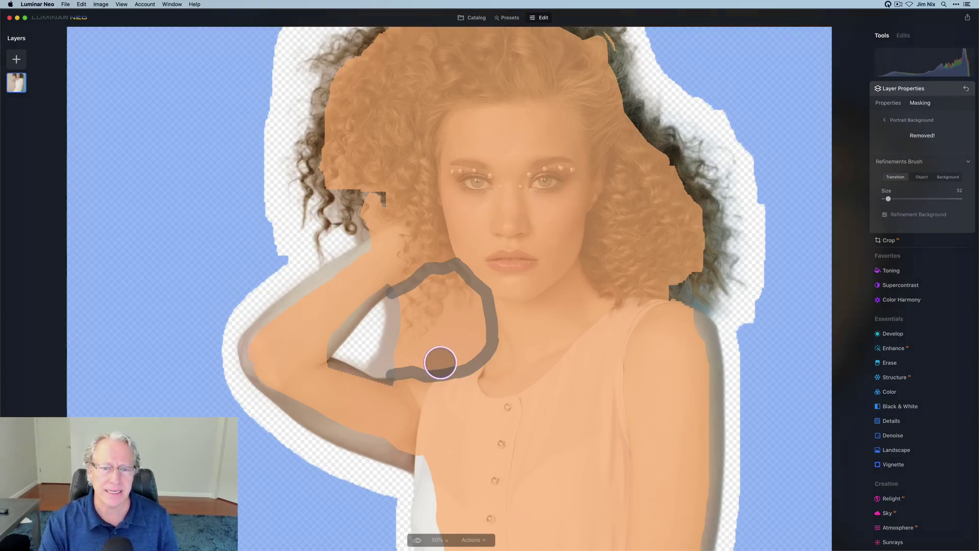
pyautogui.press(']')
pyautogui.press(']')
pyautogui.press(']')
pyautogui.press(']')
pyautogui.press(']')
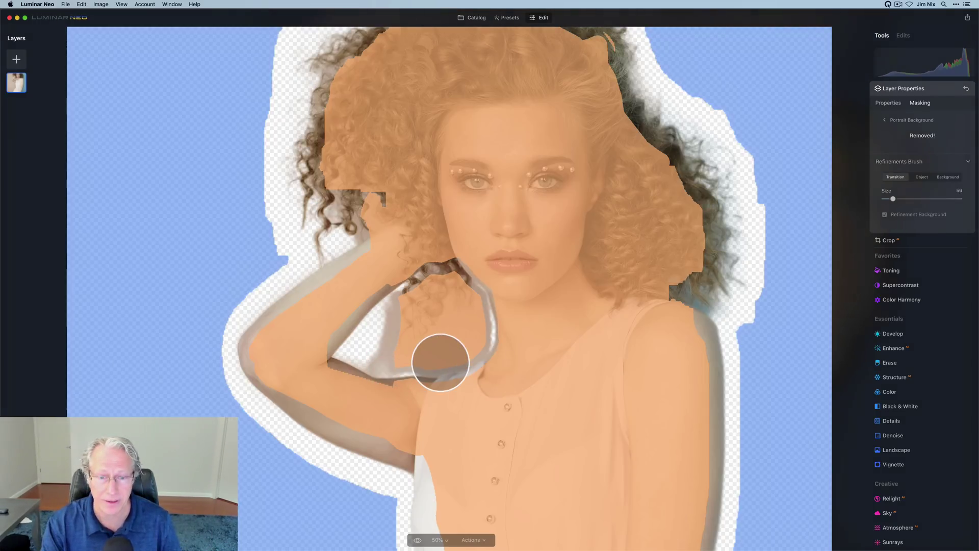
pyautogui.moveTo(402, 305)
pyautogui.mouseDown()
pyautogui.moveTo(446, 282)
pyautogui.moveTo(464, 288)
pyautogui.moveTo(479, 341)
pyautogui.moveTo(440, 355)
pyautogui.moveTo(397, 355)
pyautogui.moveTo(406, 321)
pyautogui.moveTo(443, 307)
pyautogui.moveTo(458, 315)
pyautogui.moveTo(460, 327)
pyautogui.moveTo(412, 335)
pyautogui.mouseUp()
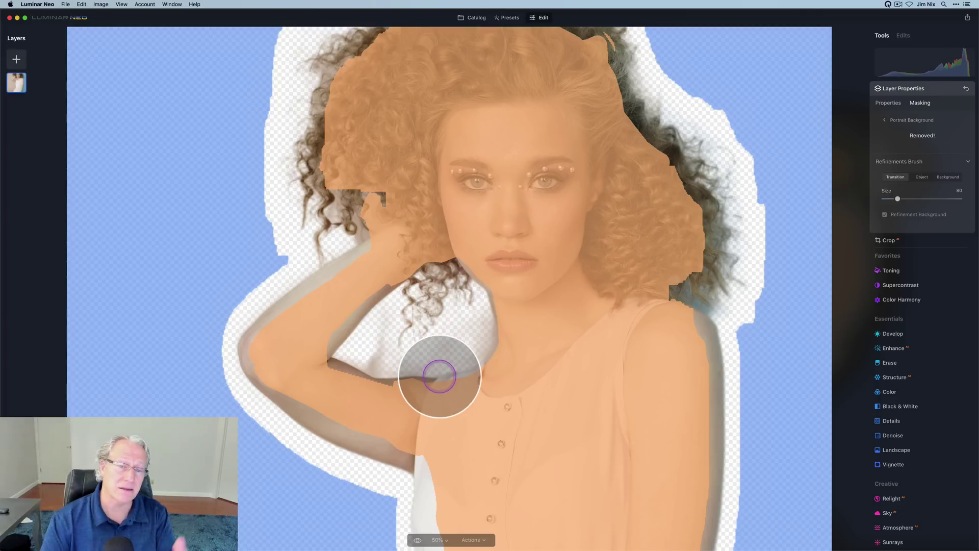
pyautogui.click(436, 314)
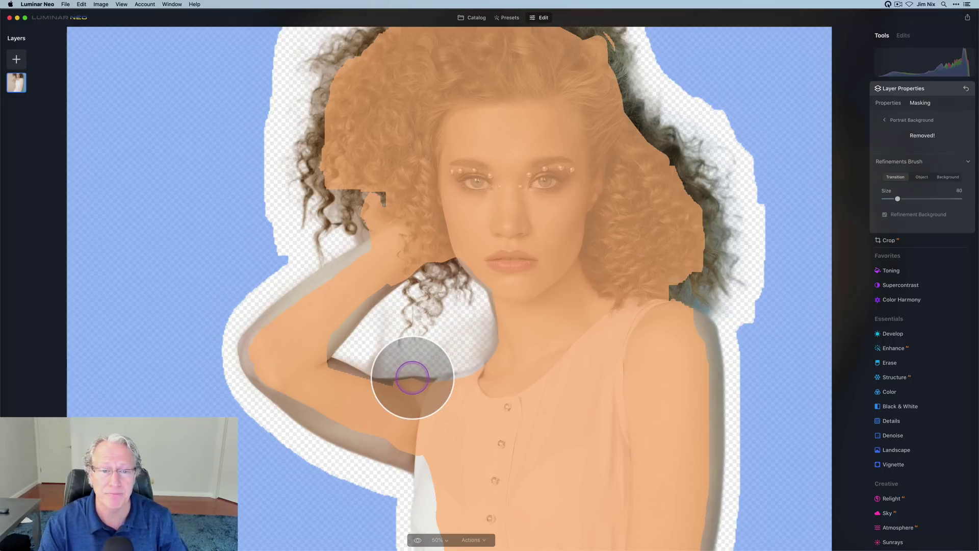
# - Blend the left-side curls with Transition strokes, then switch the brush to Background at size 32
pyautogui.scroll(3, 412, 377)
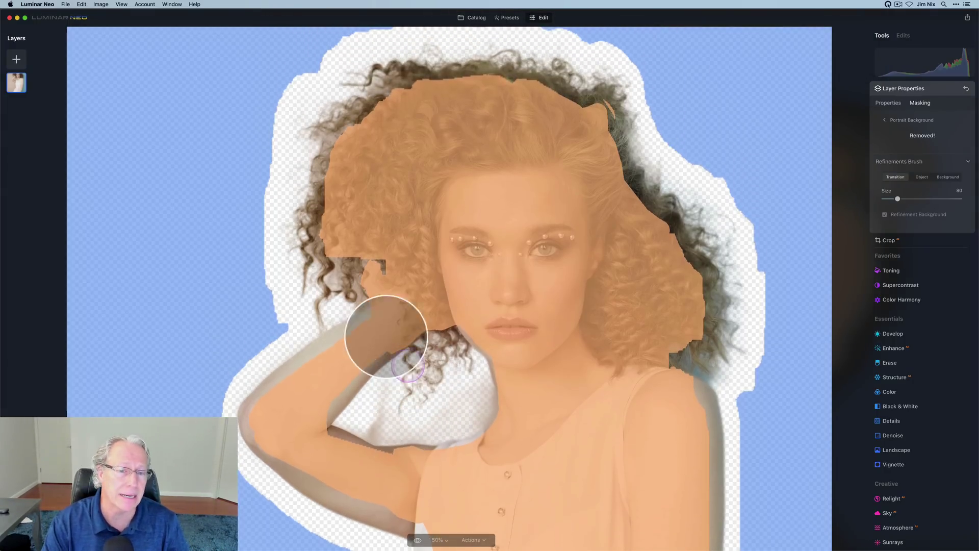
pyautogui.click(343, 285)
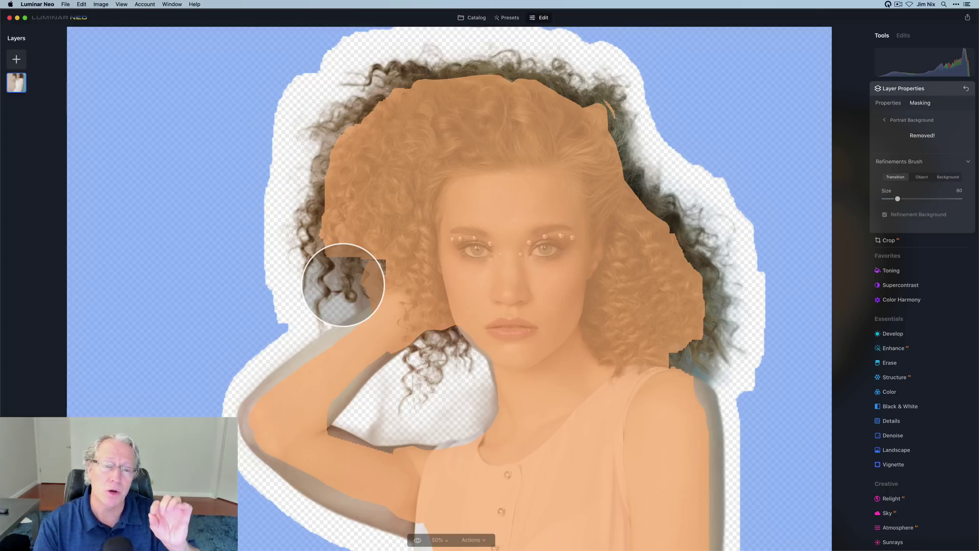
pyautogui.moveTo(324, 235)
pyautogui.mouseDown()
pyautogui.moveTo(327, 286)
pyautogui.moveTo(341, 269)
pyautogui.moveTo(330, 295)
pyautogui.moveTo(363, 315)
pyautogui.moveTo(334, 329)
pyautogui.moveTo(383, 286)
pyautogui.moveTo(341, 296)
pyautogui.moveTo(371, 301)
pyautogui.moveTo(368, 286)
pyautogui.moveTo(357, 304)
pyautogui.moveTo(375, 297)
pyautogui.moveTo(347, 311)
pyautogui.moveTo(362, 296)
pyautogui.moveTo(361, 274)
pyautogui.moveTo(379, 266)
pyautogui.moveTo(329, 255)
pyautogui.moveTo(334, 291)
pyautogui.moveTo(328, 276)
pyautogui.moveTo(322, 324)
pyautogui.mouseUp()
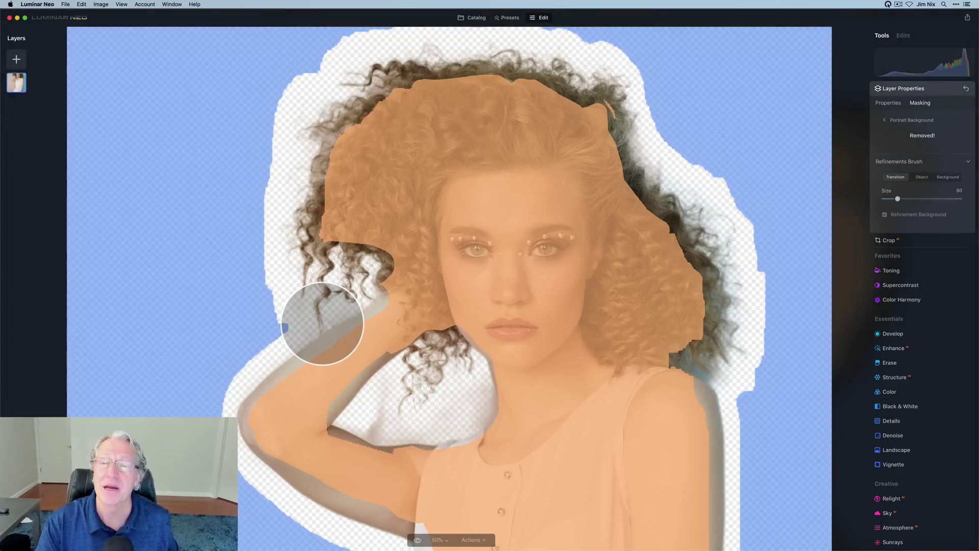
pyautogui.moveTo(323, 324); pyautogui.dragTo(338, 201)
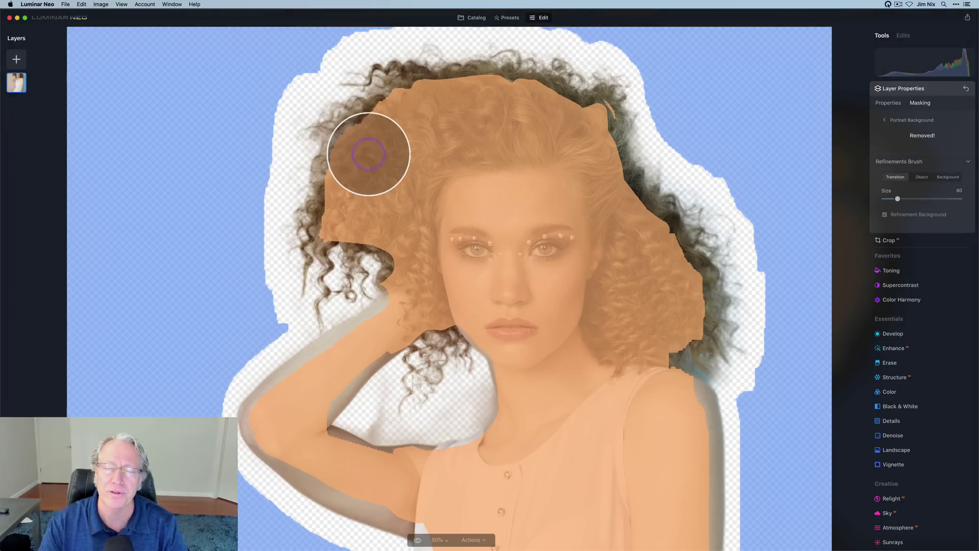
pyautogui.click(948, 177)
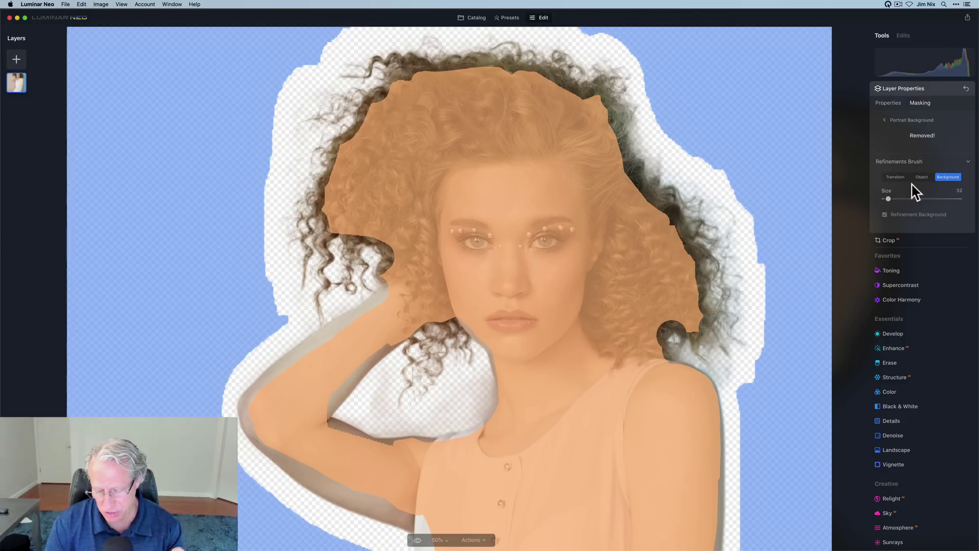
# - Close mask refinement and toggle before/after to compare the cut-out with the original backdrop
pyautogui.click(912, 163)
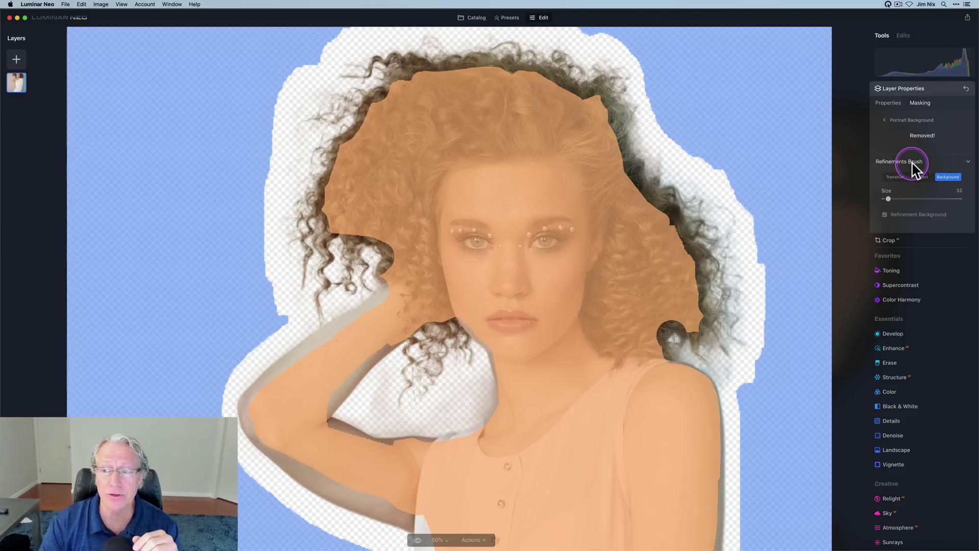
pyautogui.click(912, 163)
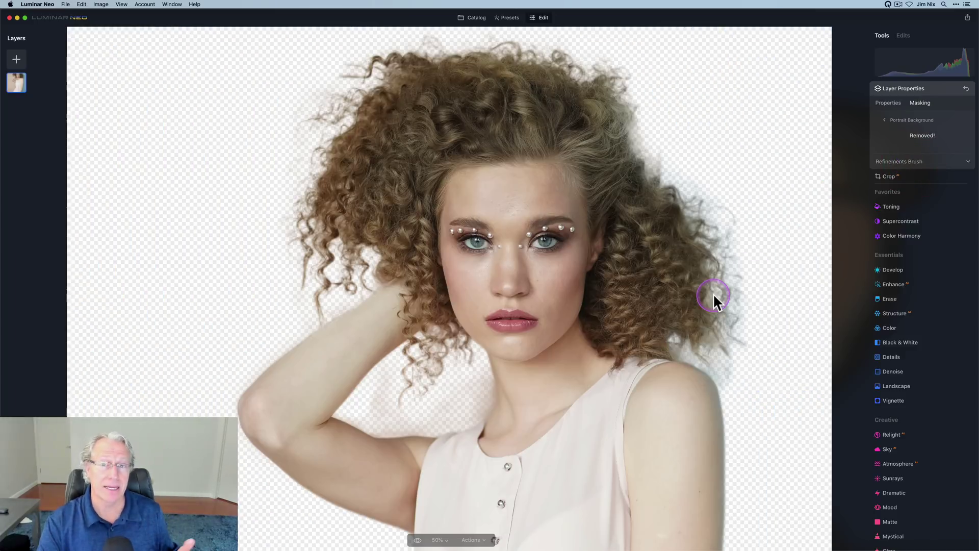
pyautogui.scroll(2, 714, 292)
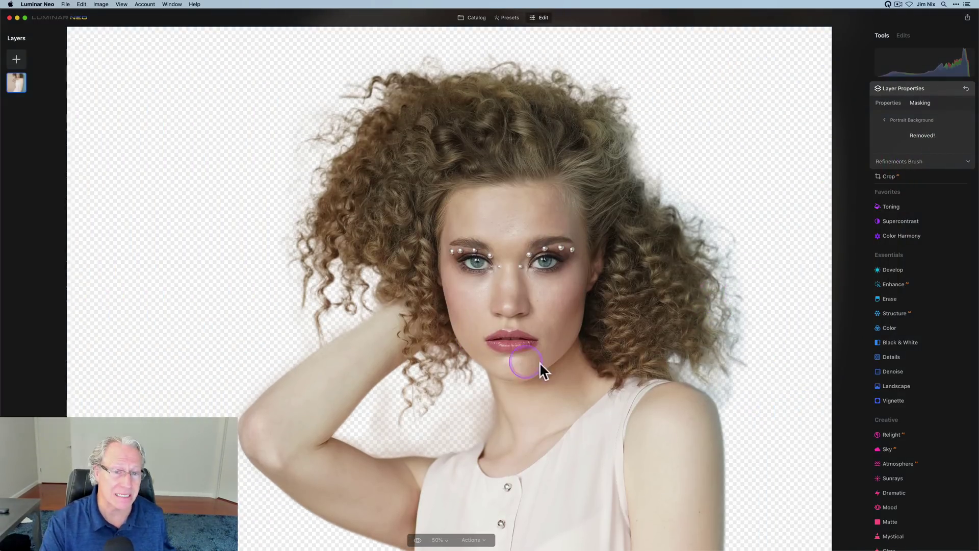
pyautogui.press('\\')
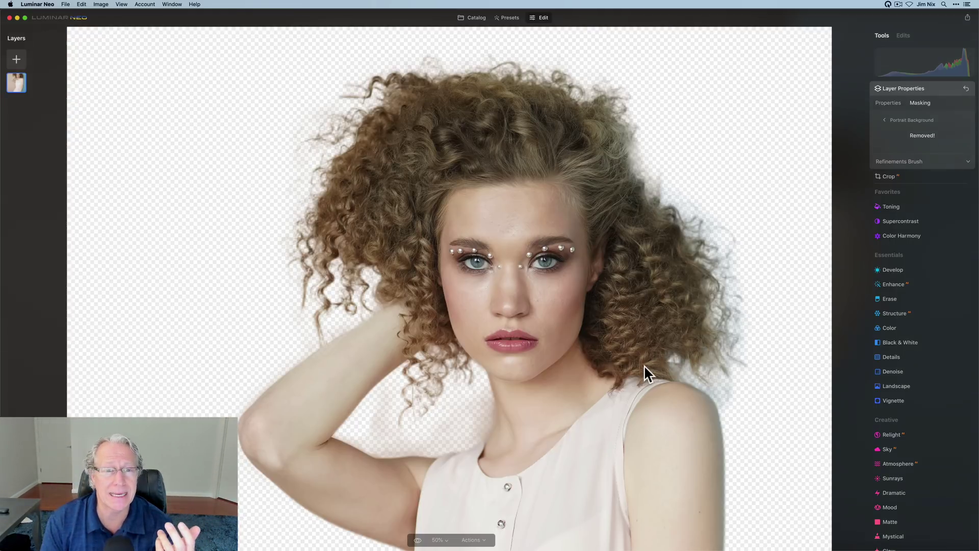
pyautogui.press('\\')
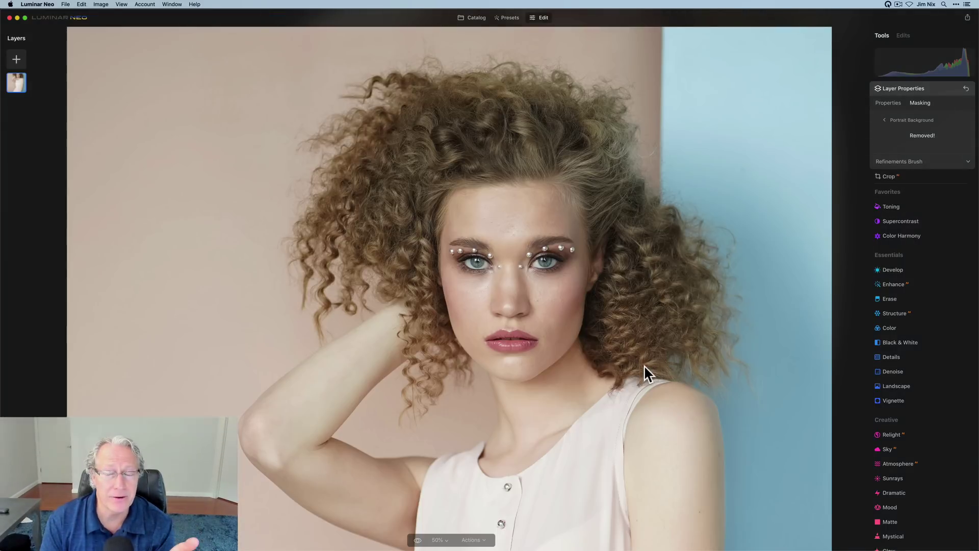
pyautogui.press('\\')
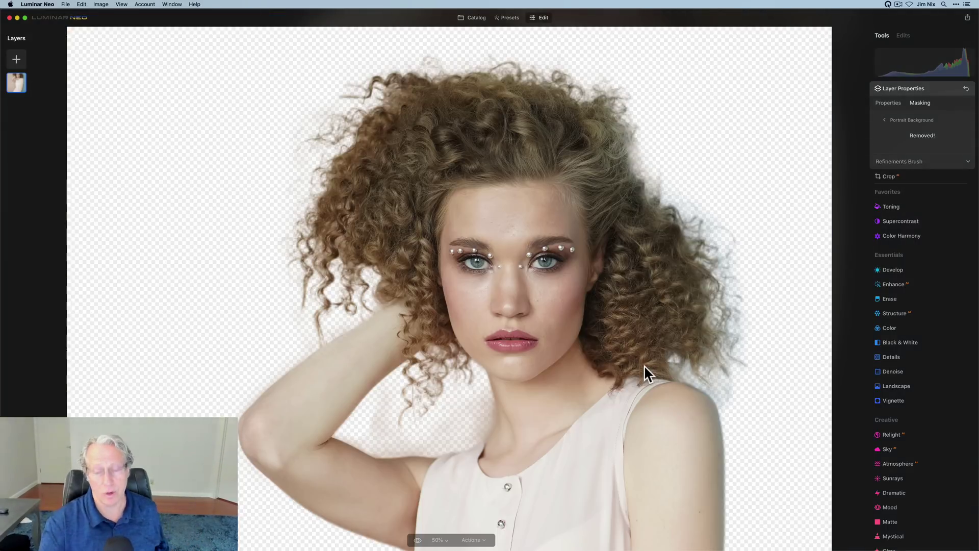
pyautogui.press('\\')
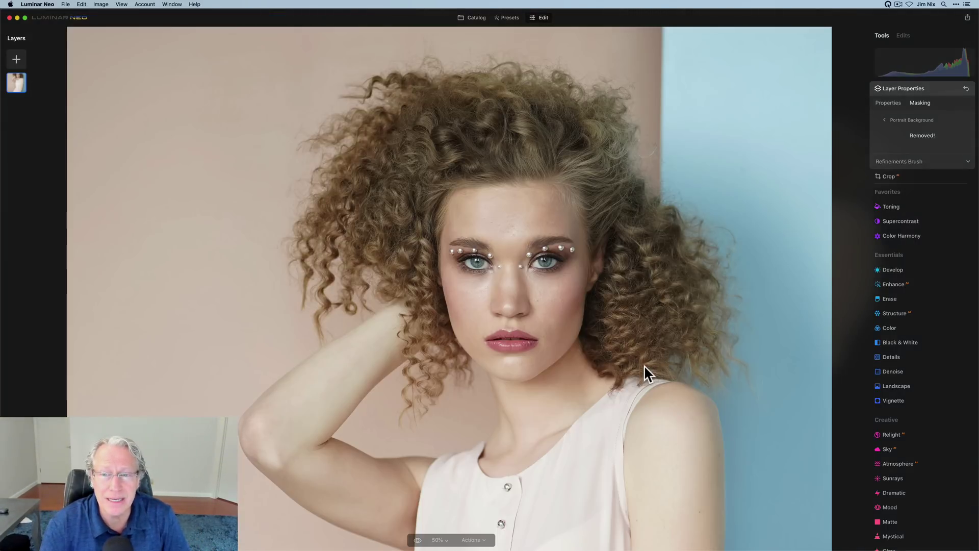
pyautogui.press('\\')
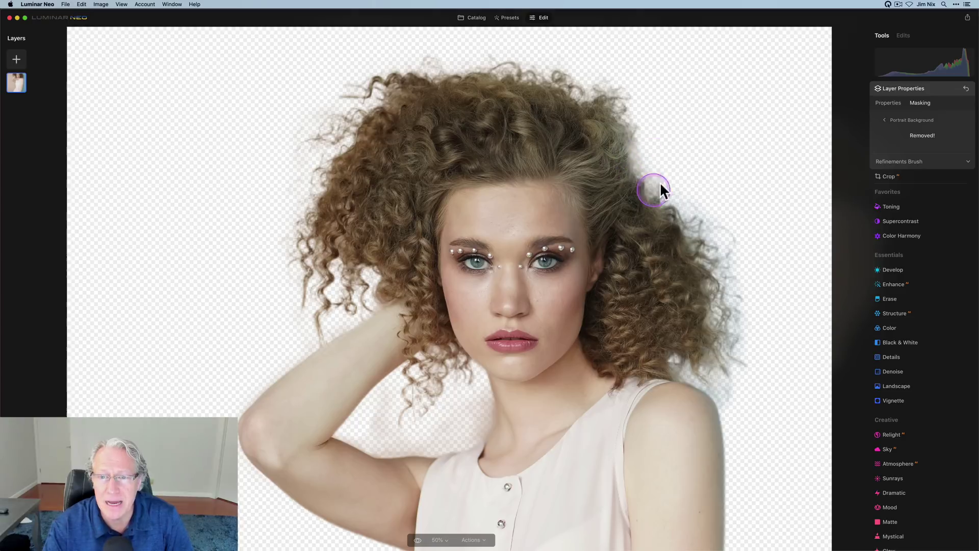
# - Reopen mask refinement and paint the dark upper-right curls as Object at brush size 80
pyautogui.click(908, 167)
pyautogui.click(919, 177)
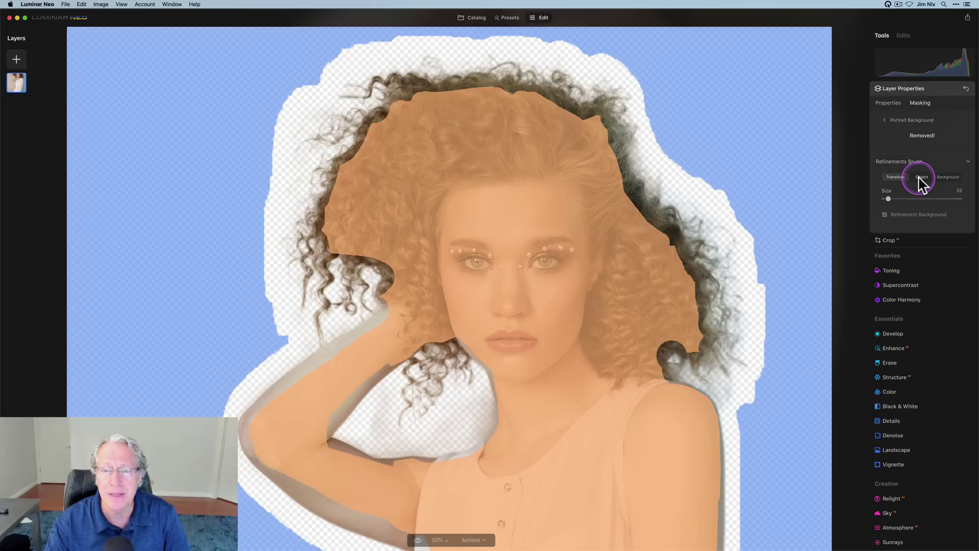
pyautogui.click(921, 177)
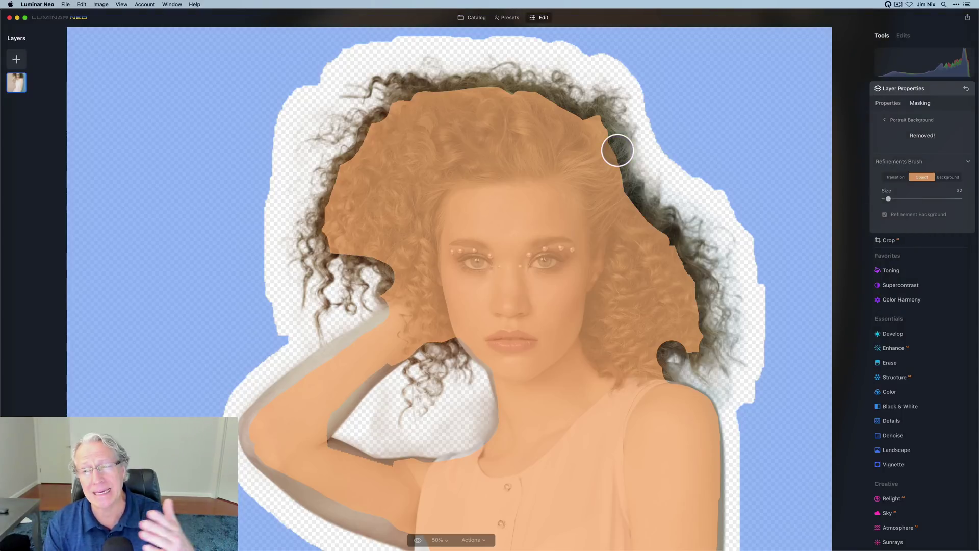
pyautogui.press(']')
pyautogui.press(']')
pyautogui.press(']')
pyautogui.press(']')
pyautogui.press(']')
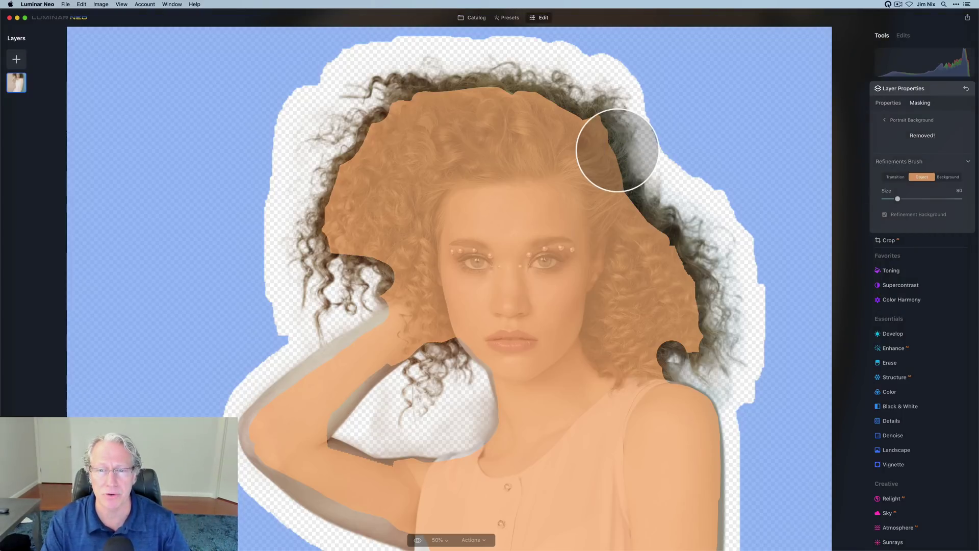
pyautogui.moveTo(624, 152)
pyautogui.mouseDown()
pyautogui.moveTo(652, 195)
pyautogui.moveTo(638, 151)
pyautogui.moveTo(648, 211)
pyautogui.moveTo(635, 209)
pyautogui.moveTo(610, 138)
pyautogui.moveTo(573, 113)
pyautogui.mouseUp()
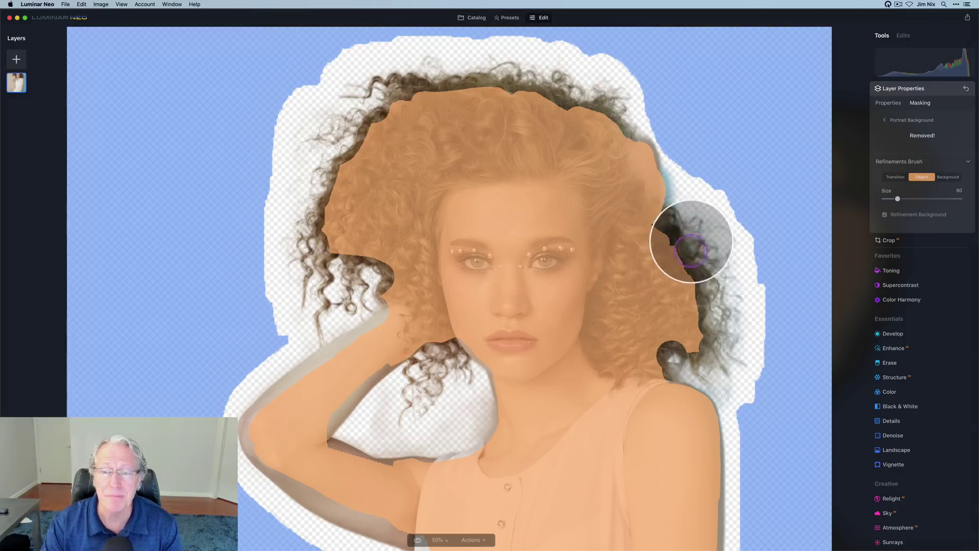
# - Soften the upper-right hair edge with Transition strokes at size 56, then hide the overlay
pyautogui.click(896, 177)
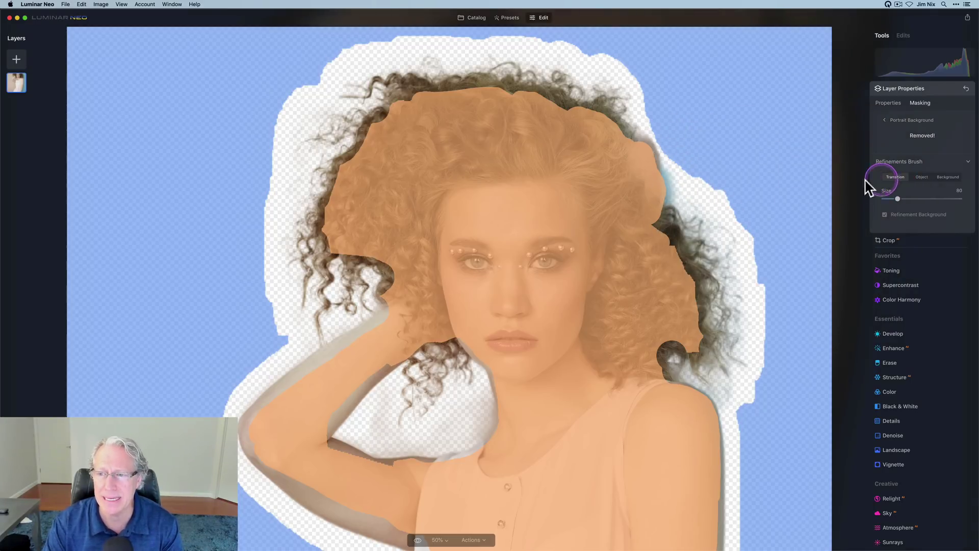
pyautogui.press('[')
pyautogui.press('[')
pyautogui.press('[')
pyautogui.press('[')
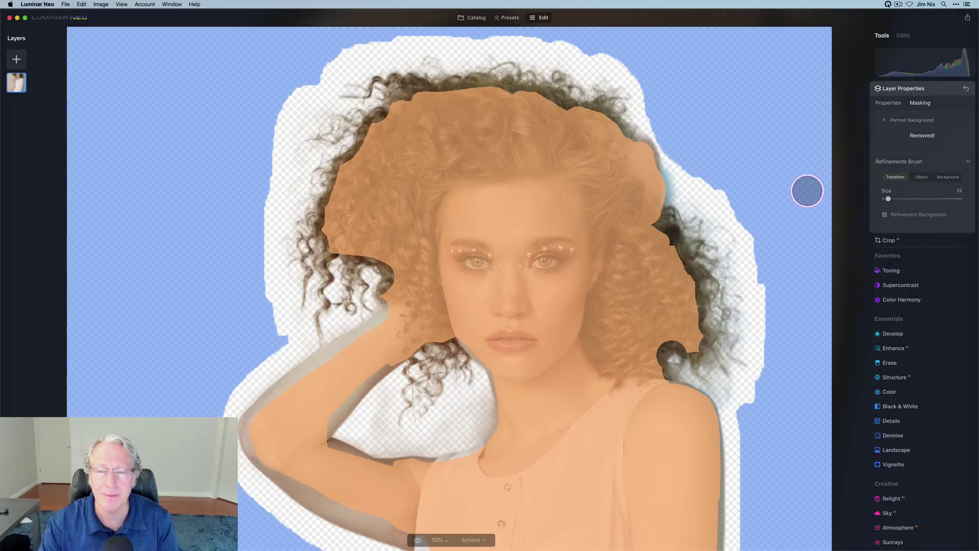
pyautogui.press(']')
pyautogui.press(']')
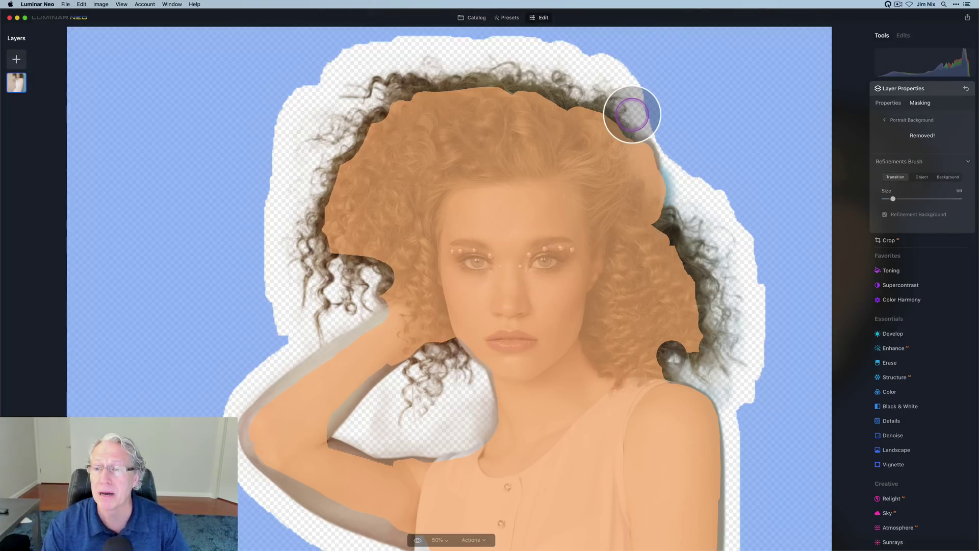
pyautogui.moveTo(632, 114)
pyautogui.mouseDown()
pyautogui.moveTo(660, 170)
pyautogui.moveTo(665, 212)
pyautogui.mouseUp()
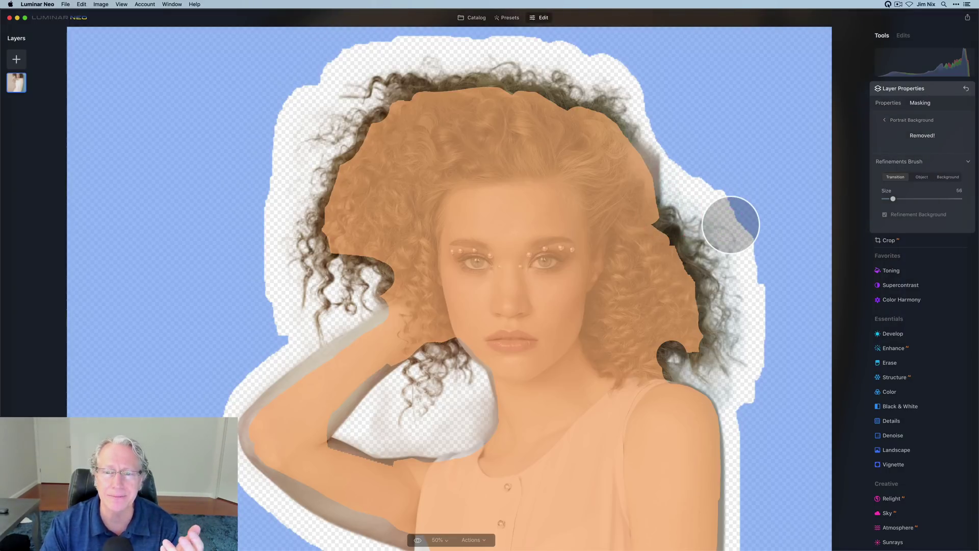
pyautogui.press('Escape')
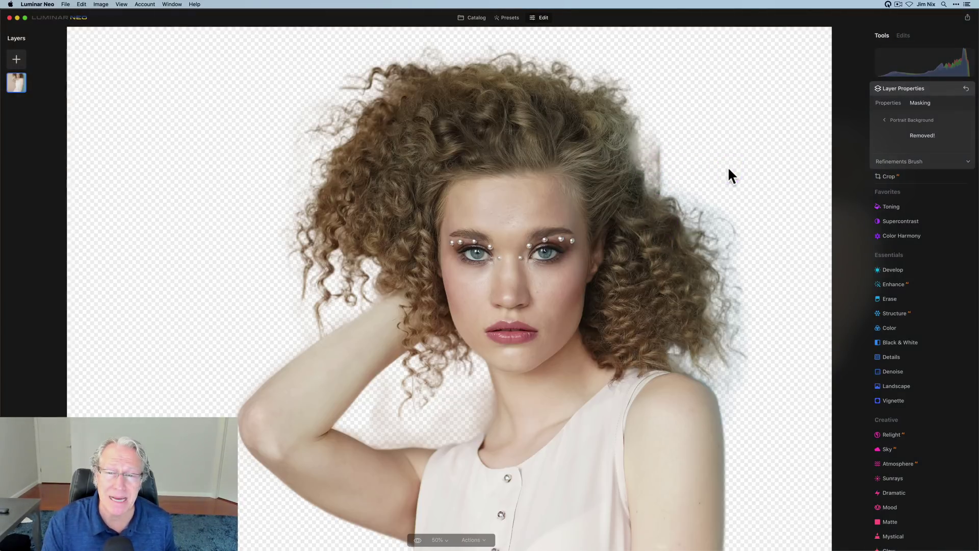
# - After previewing the original backdrop, paint Background-mode refinement strokes along the right hair edge
pyautogui.press('\\')
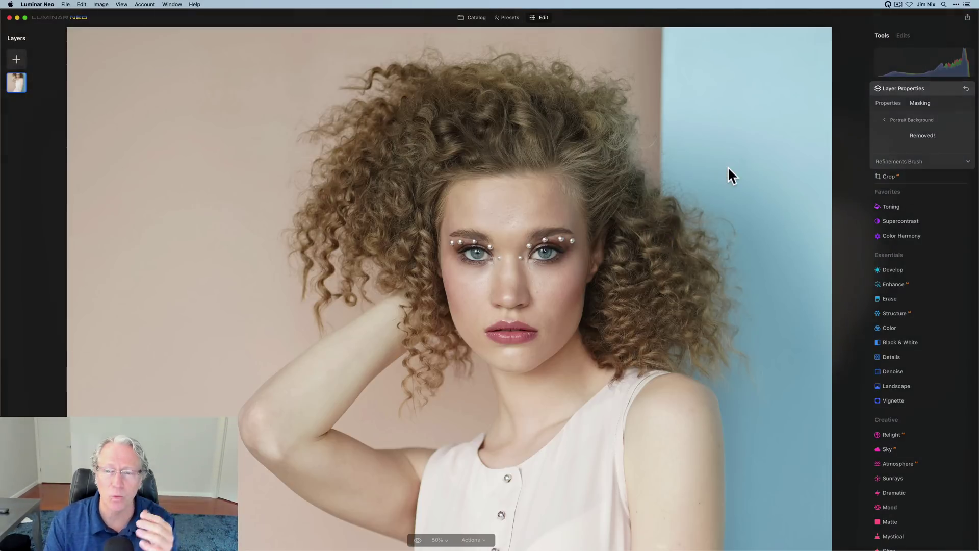
pyautogui.press('\\')
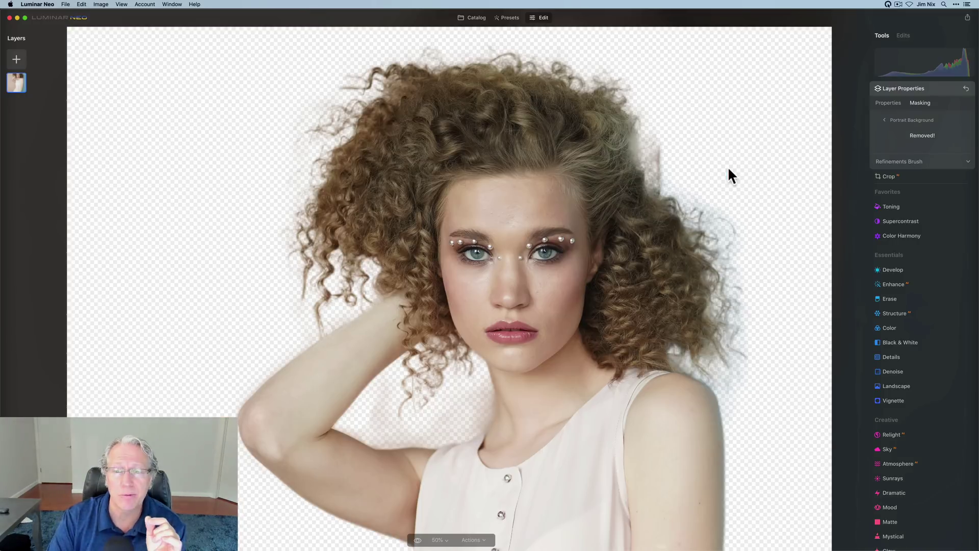
pyautogui.click(887, 162)
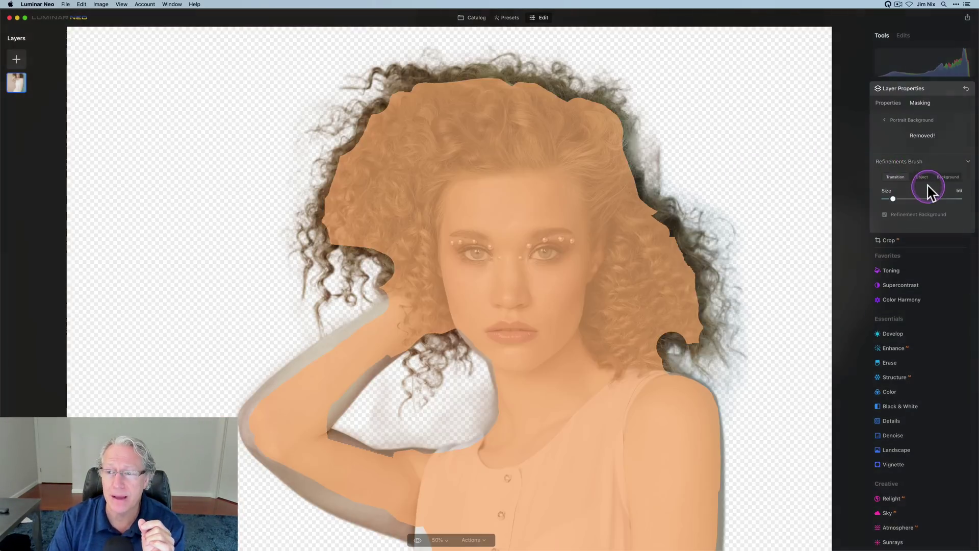
pyautogui.click(948, 176)
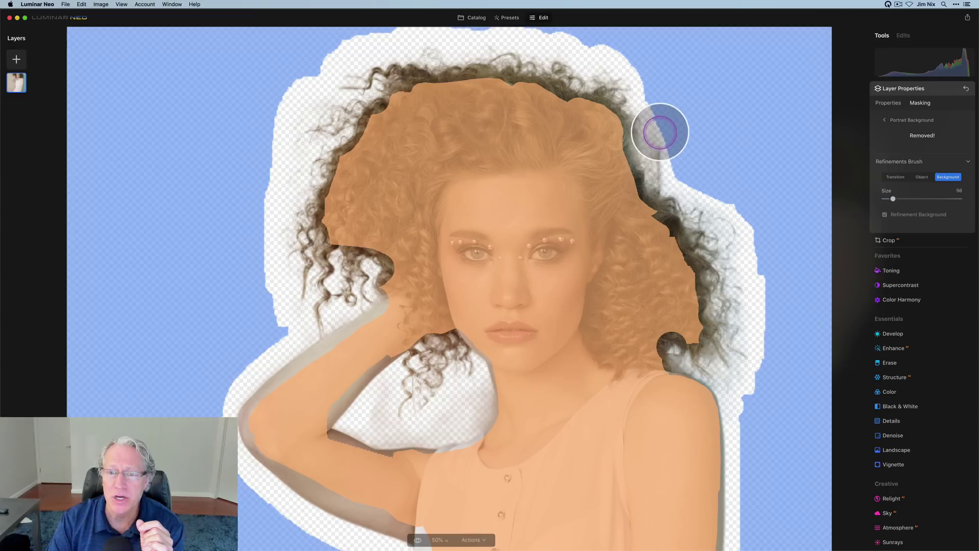
pyautogui.moveTo(658, 123)
pyautogui.mouseDown()
pyautogui.moveTo(660, 155)
pyautogui.moveTo(678, 175)
pyautogui.moveTo(665, 167)
pyautogui.moveTo(688, 178)
pyautogui.moveTo(667, 173)
pyautogui.mouseUp()
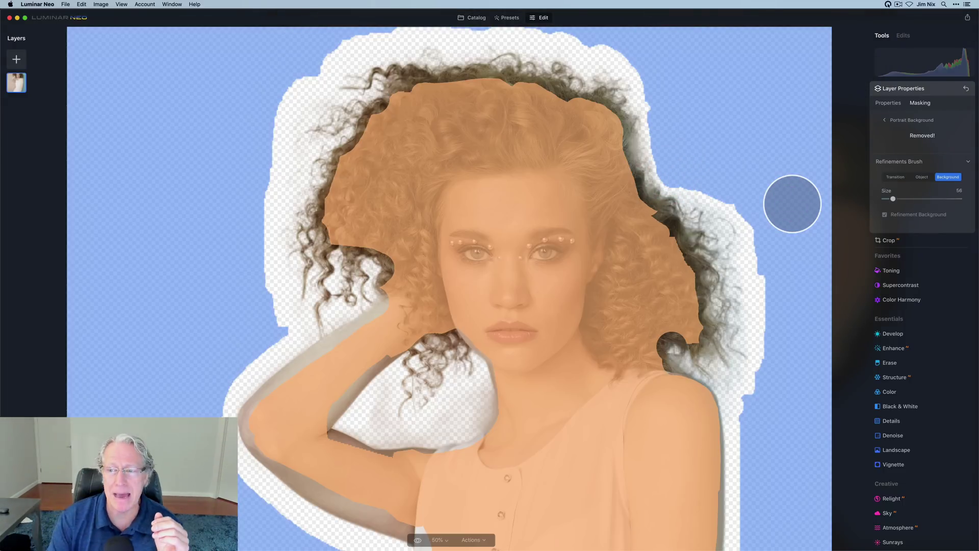
pyautogui.click(901, 162)
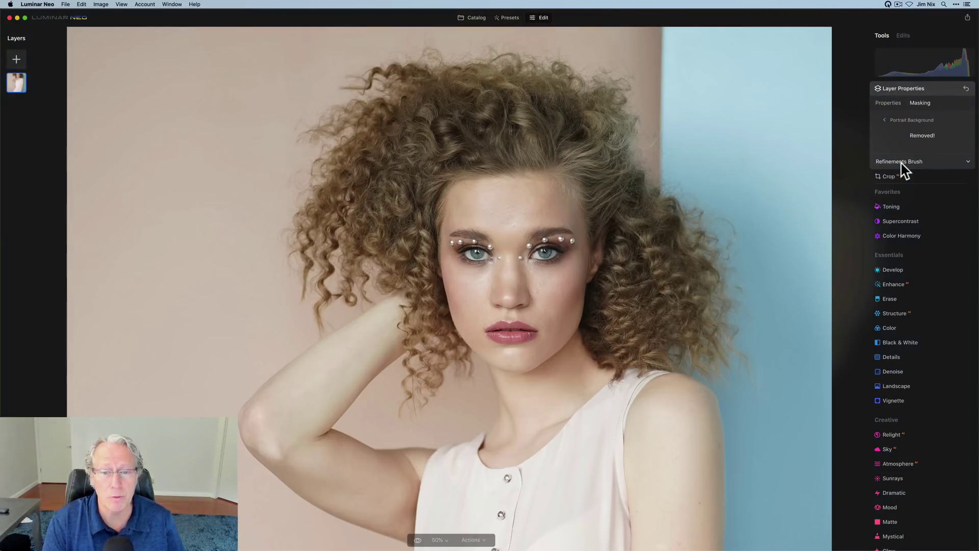
# - Compare with the original, then paint size-56 Transition strokes down the right hair edge
pyautogui.scroll(2, 638, 161)
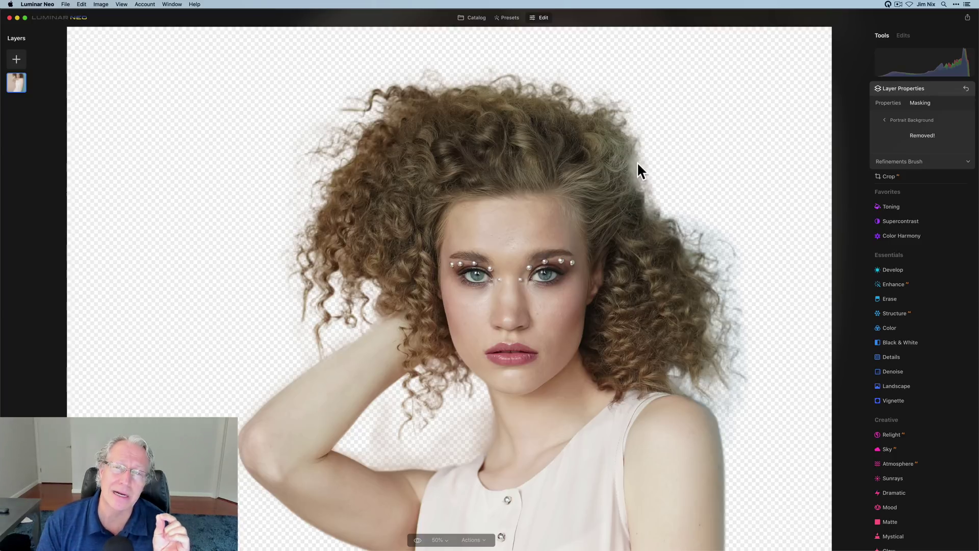
pyautogui.click(773, 281)
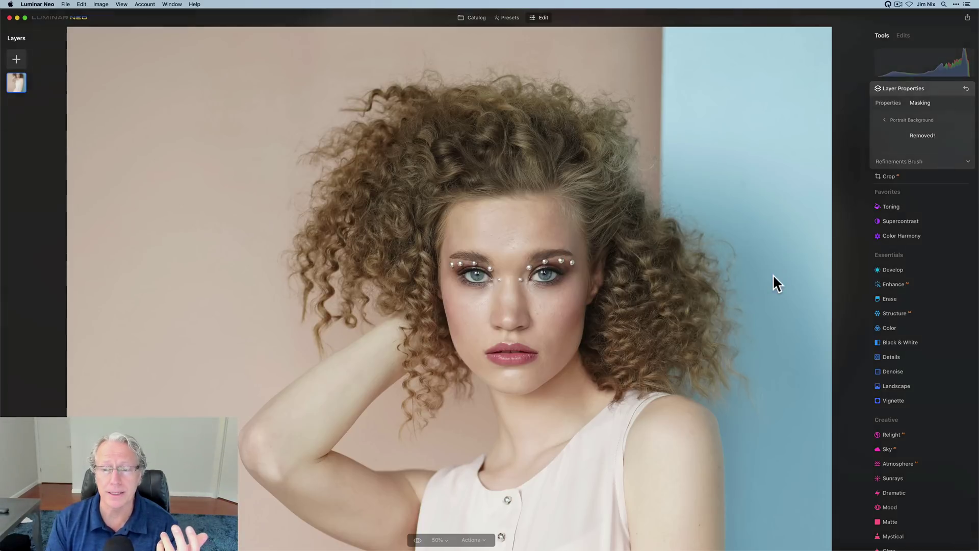
pyautogui.click(774, 276)
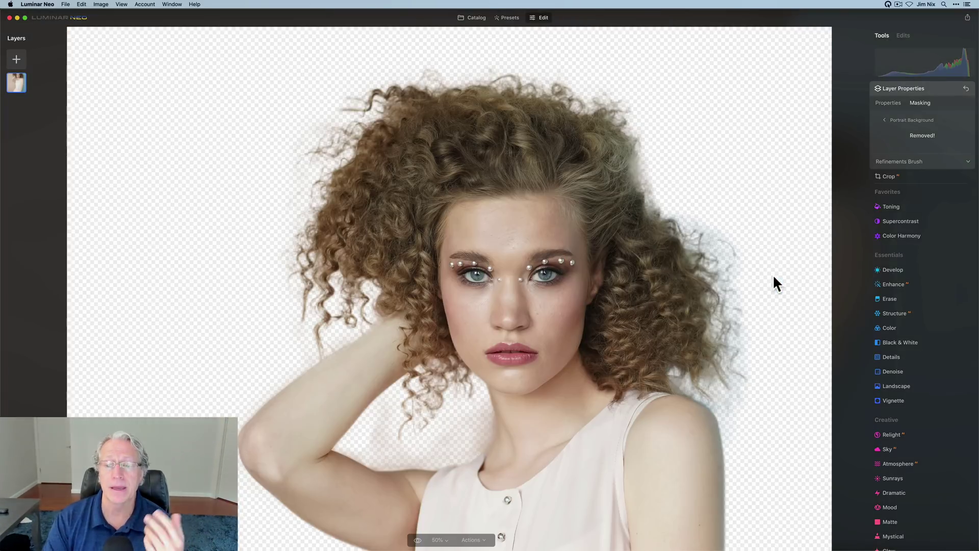
pyautogui.click(907, 162)
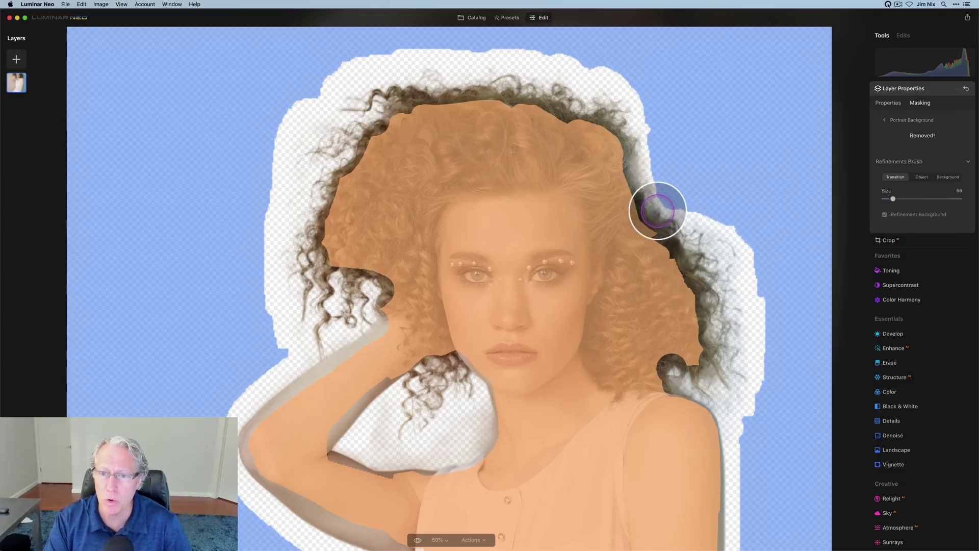
pyautogui.moveTo(658, 210)
pyautogui.mouseDown()
pyautogui.moveTo(730, 251)
pyautogui.moveTo(714, 239)
pyautogui.moveTo(712, 259)
pyautogui.moveTo(690, 247)
pyautogui.moveTo(700, 270)
pyautogui.moveTo(721, 256)
pyautogui.mouseUp()
pyautogui.press('Escape')
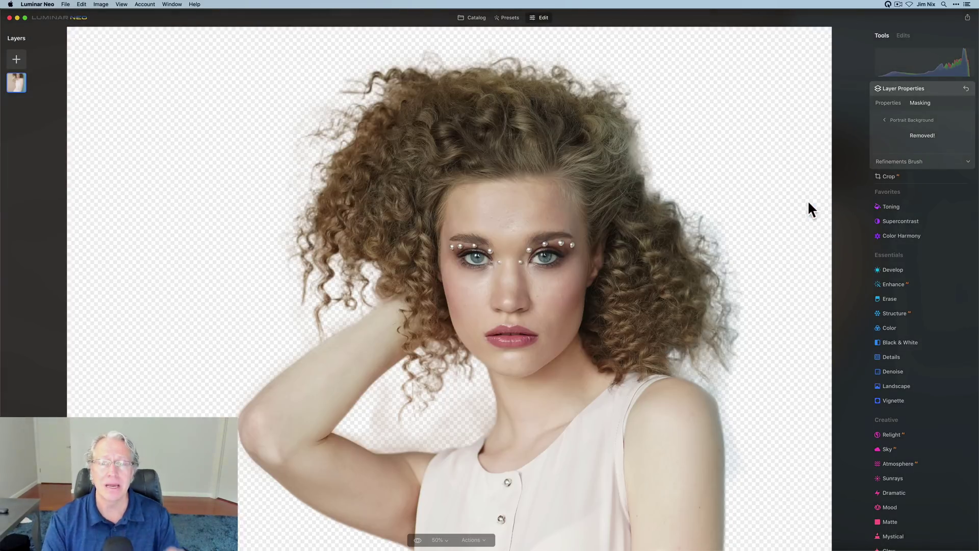
# - Set the canvas zoom to Fit to Screen so the whole woman is visible
pyautogui.click(439, 540)
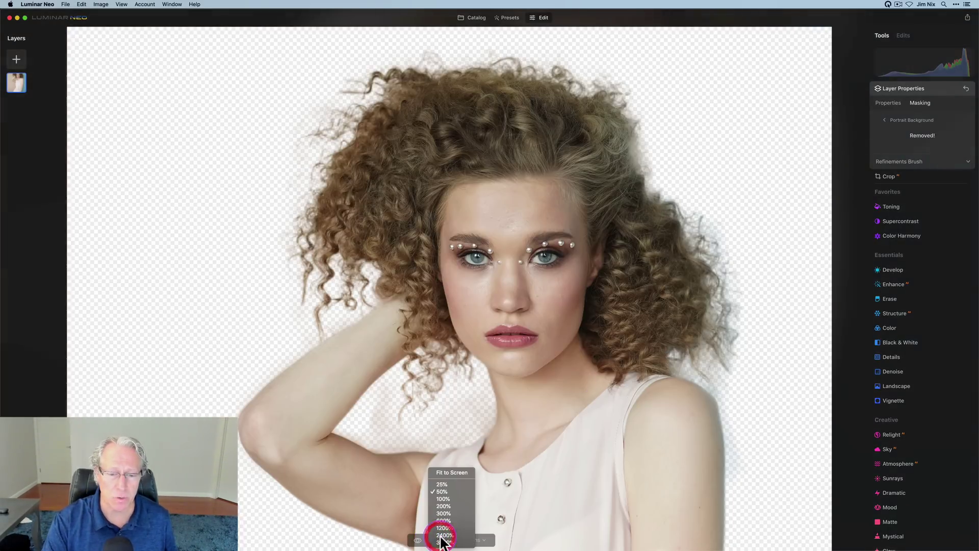
pyautogui.click(454, 470)
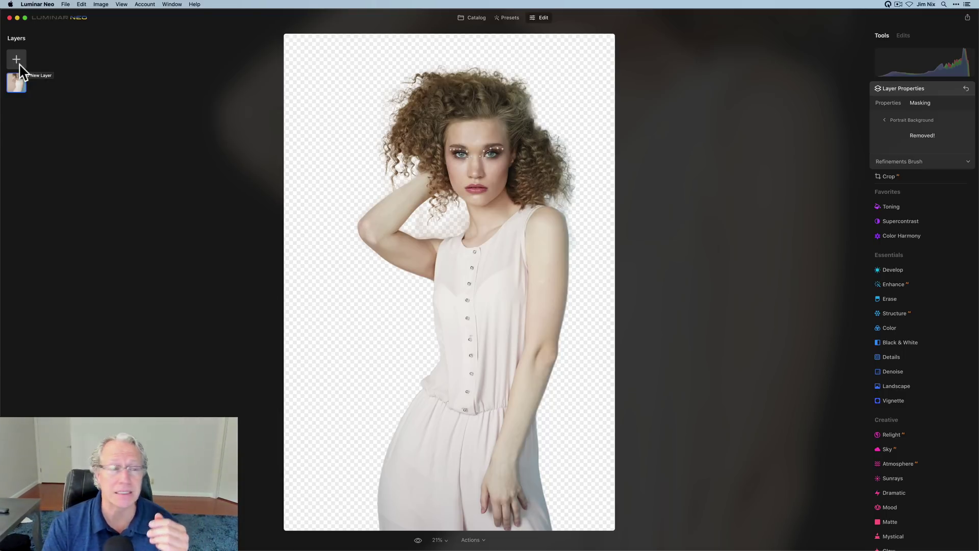
# - Add the cracked stone texture from My Images as a new layer
pyautogui.click(16, 60)
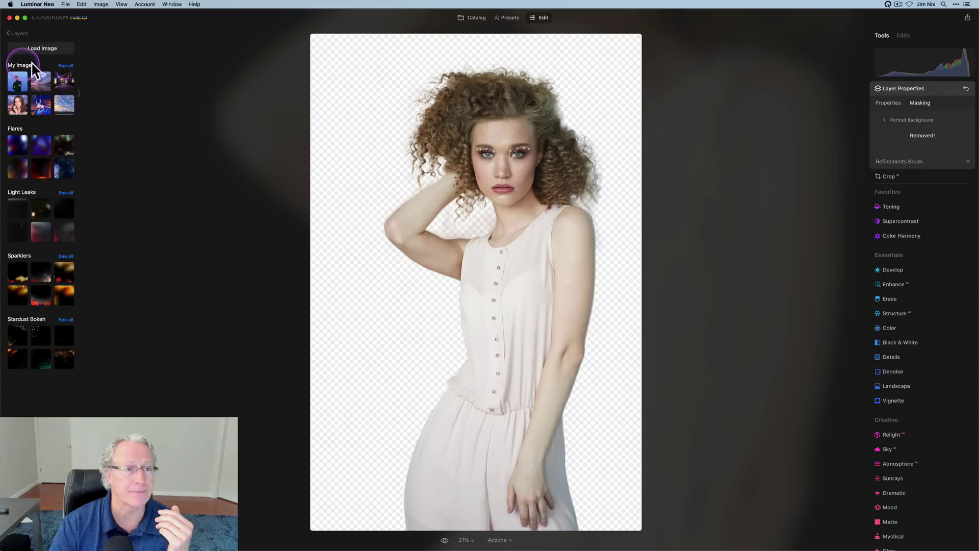
pyautogui.click(65, 65)
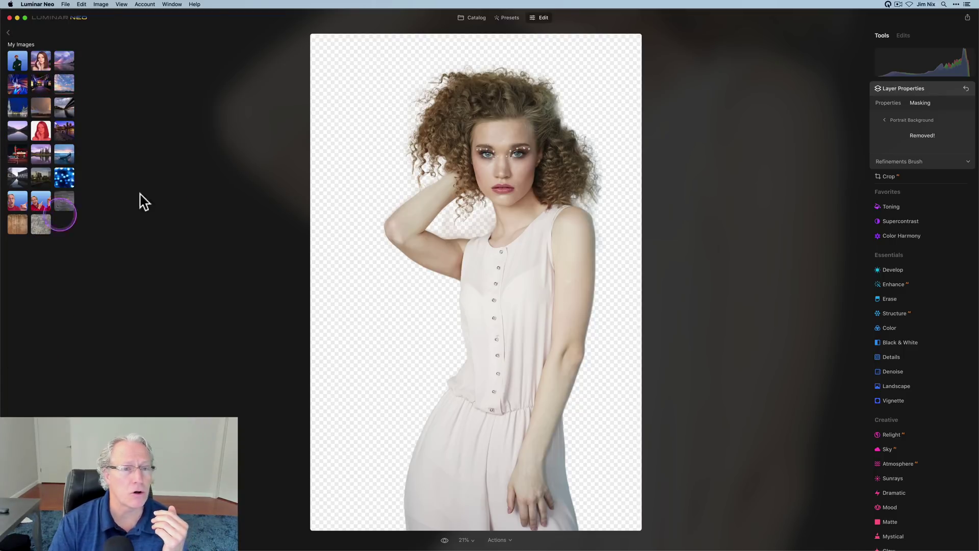
pyautogui.click(406, 210)
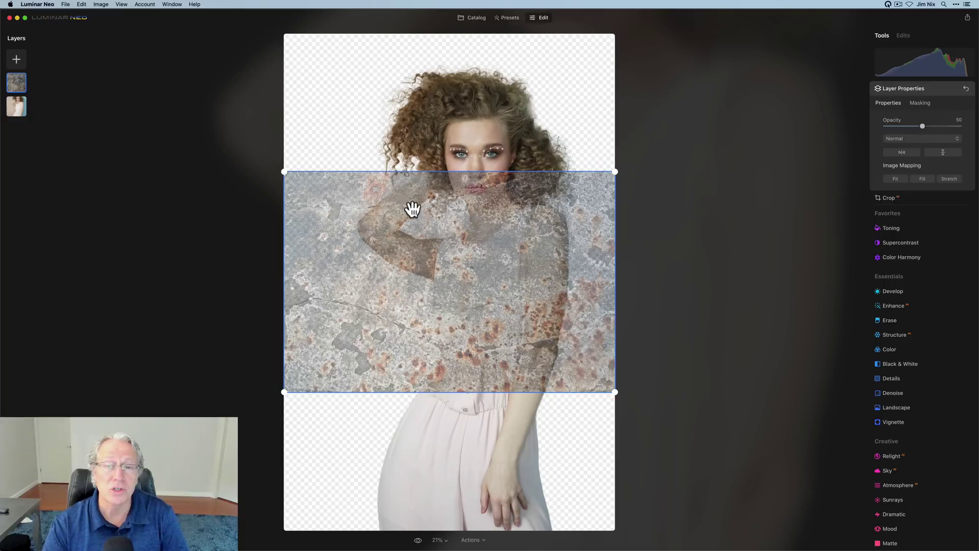
pyautogui.click(540, 257)
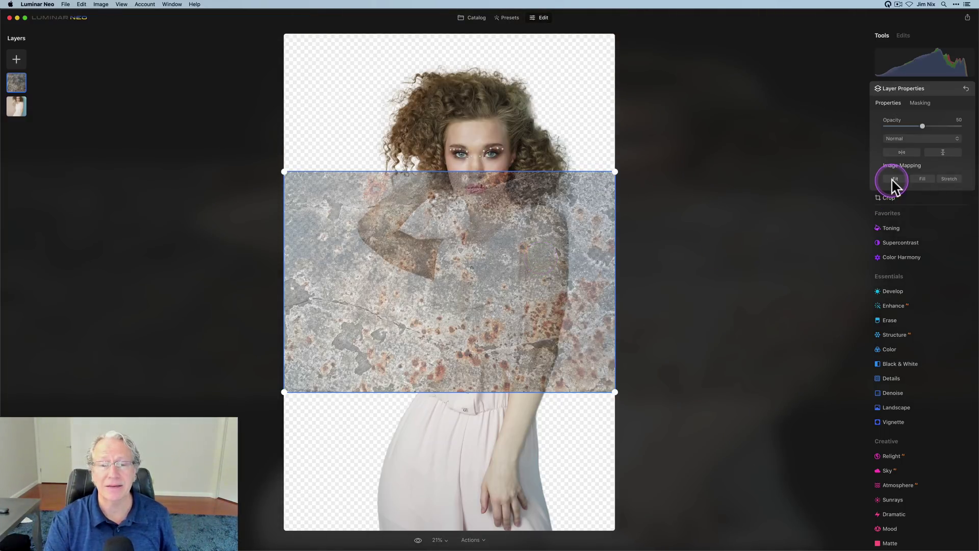
# - Set the texture layer's Image Mapping to Stretch and Opacity to 100
pyautogui.click(924, 178)
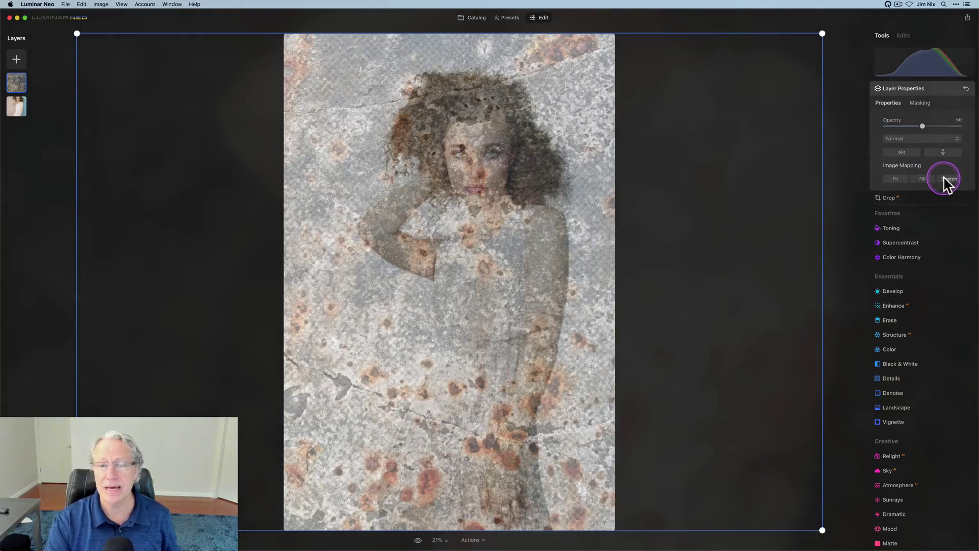
pyautogui.click(944, 179)
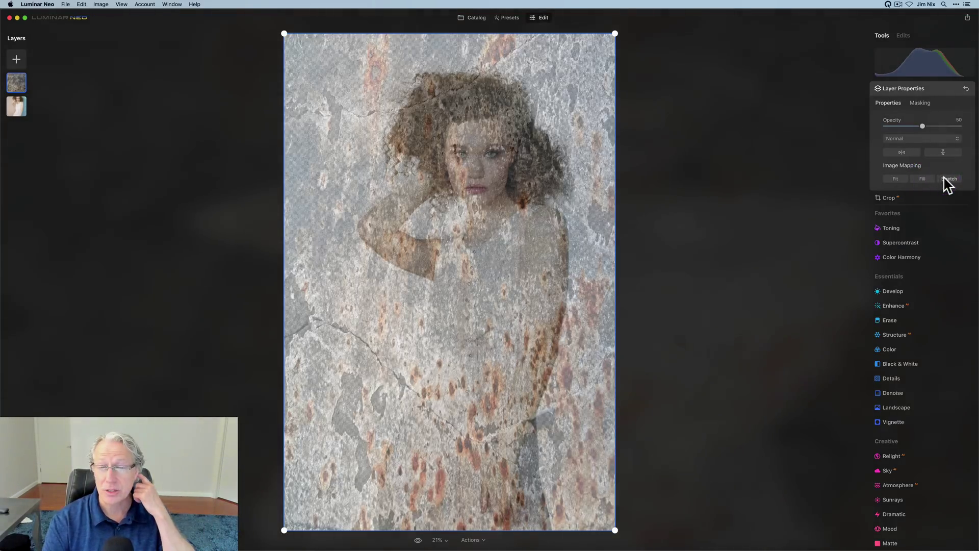
pyautogui.click(924, 127)
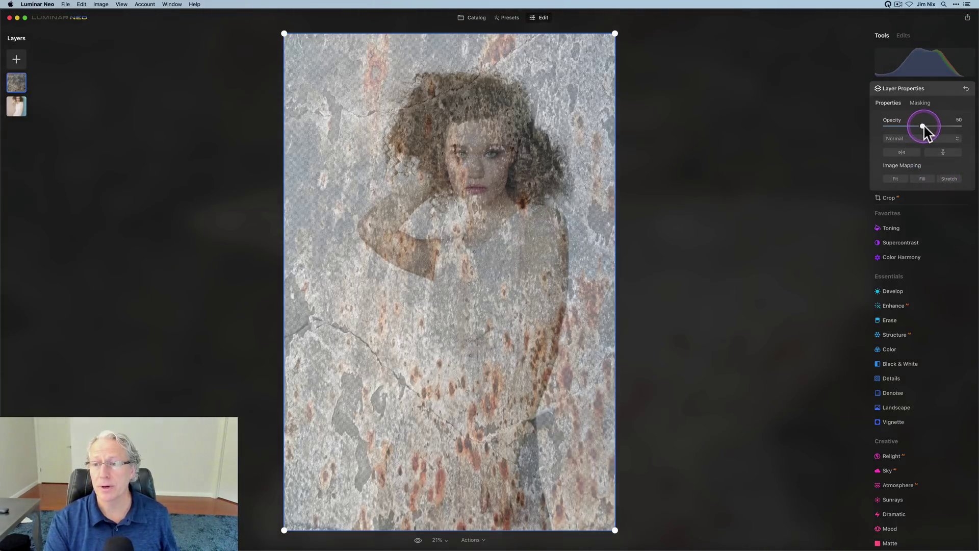
pyautogui.moveTo(923, 126); pyautogui.dragTo(970, 127)
pyautogui.click(906, 171)
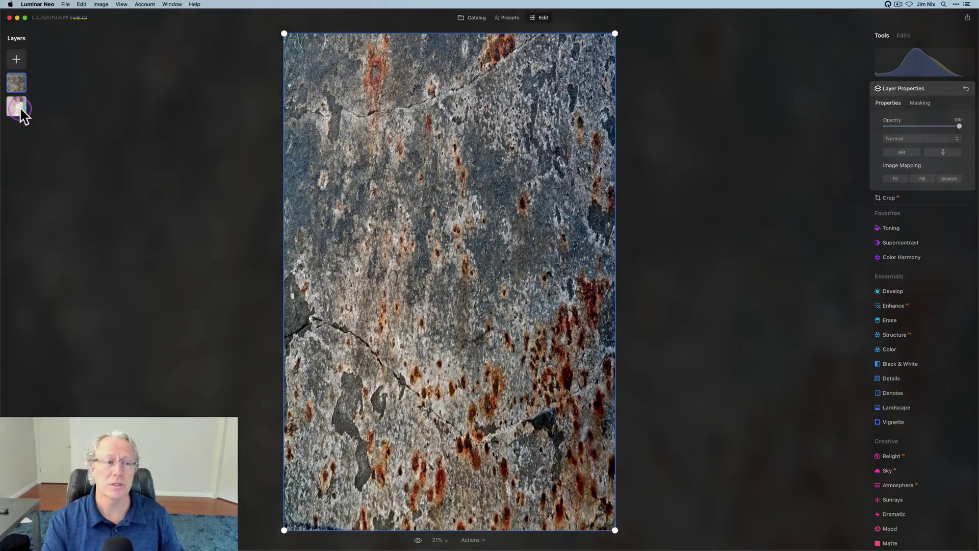
# - Move the portrait layer above the stone texture, then select the texture layer
pyautogui.moveTo(20, 109); pyautogui.dragTo(18, 83)
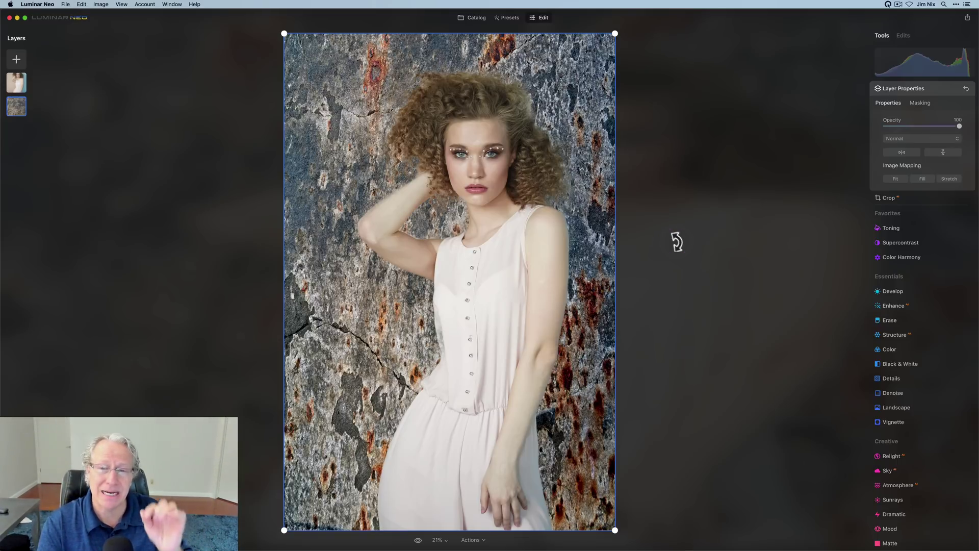
pyautogui.click(547, 189)
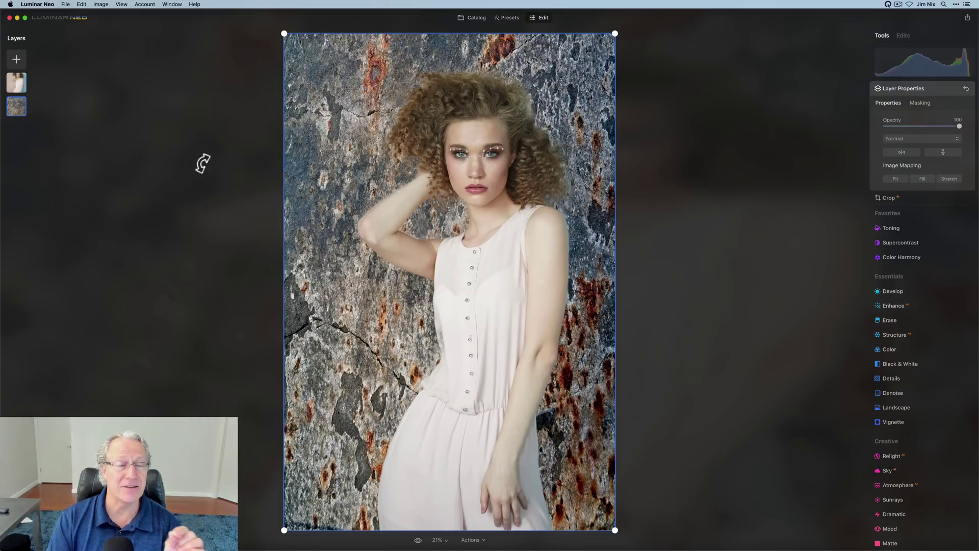
pyautogui.click(20, 84)
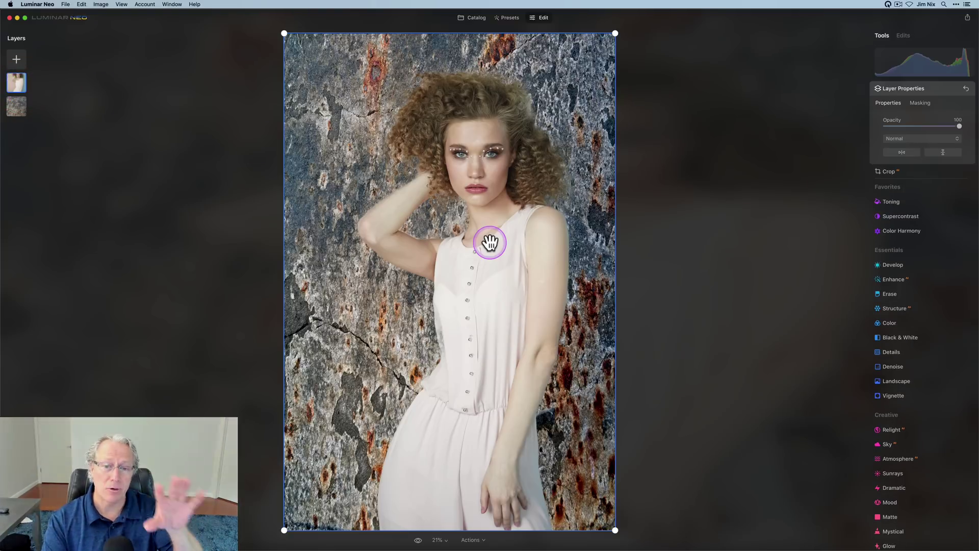
pyautogui.click(18, 107)
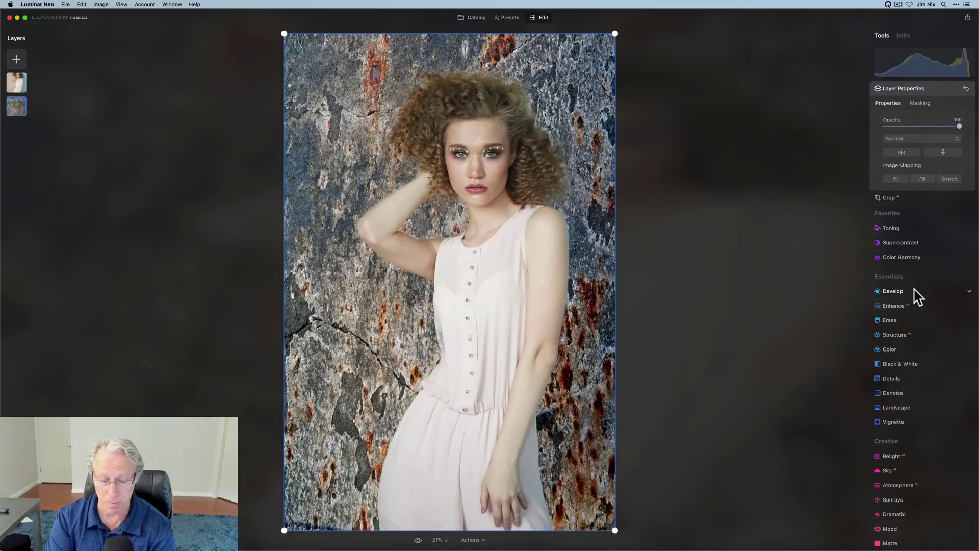
# - Soften the texture with Structure Amount -100, Boost 100 and Details around -45
pyautogui.click(898, 327)
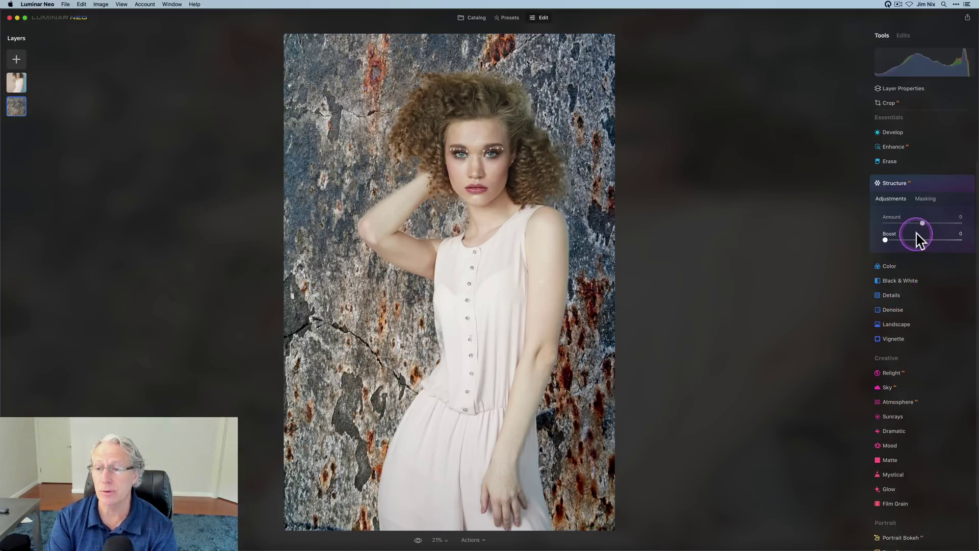
pyautogui.moveTo(922, 223); pyautogui.dragTo(976, 242)
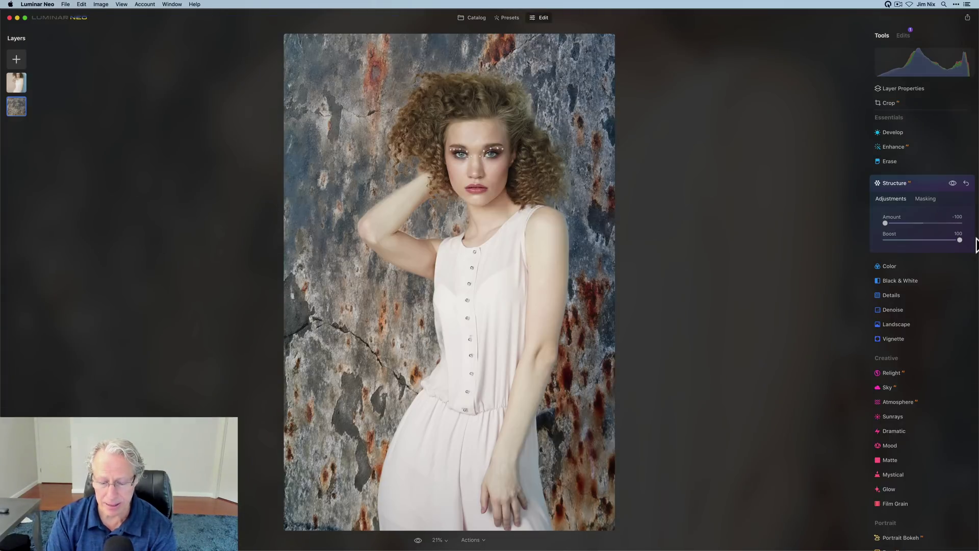
pyautogui.click(913, 295)
pyautogui.moveTo(922, 248); pyautogui.dragTo(907, 284)
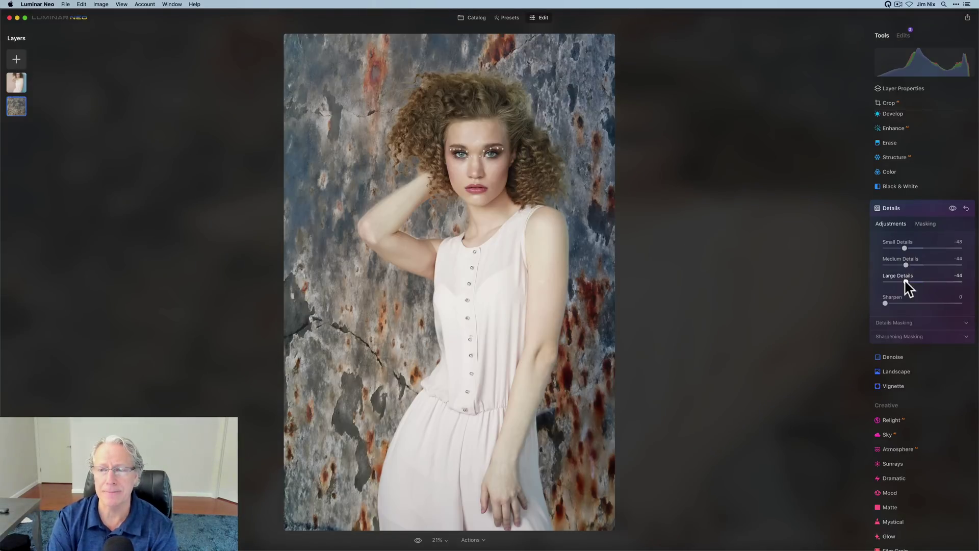
# - Cool the texture toward blue with Develop Color Temperature -43
pyautogui.click(906, 116)
pyautogui.click(892, 273)
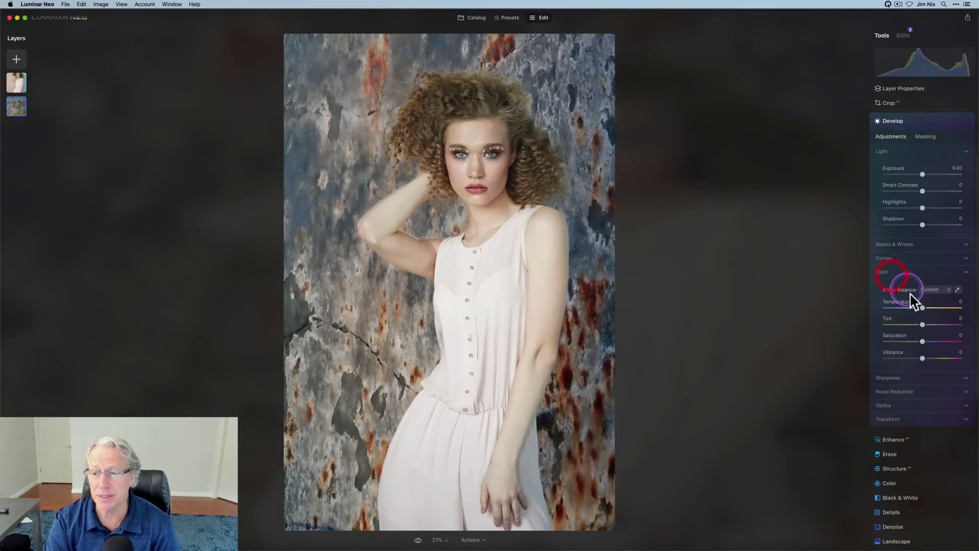
pyautogui.moveTo(921, 308)
pyautogui.mouseDown()
pyautogui.moveTo(906, 309)
pyautogui.moveTo(929, 327)
pyautogui.moveTo(905, 309)
pyautogui.mouseUp()
# - Apply a Soft Focus Glow at Amount 64 to the stone texture
pyautogui.scroll(-10, 926, 337)
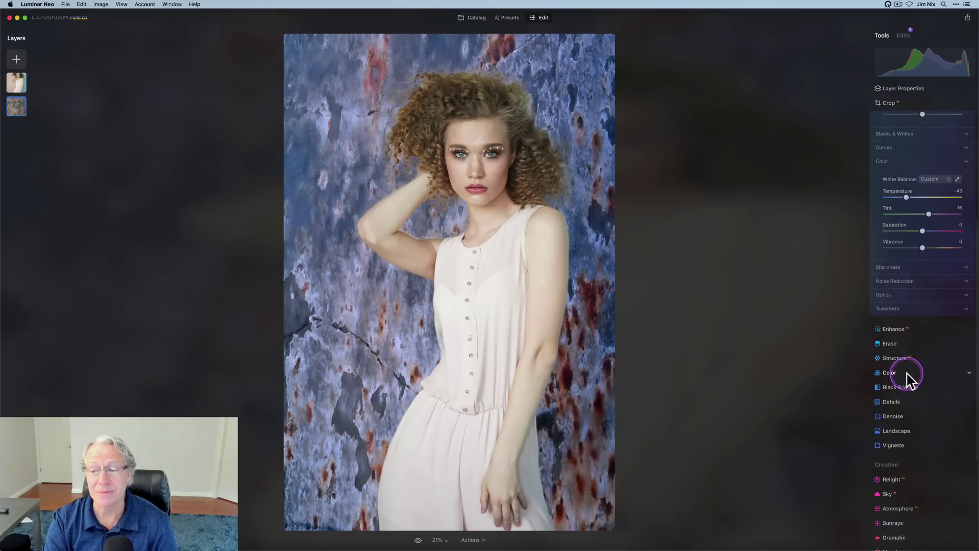
pyautogui.scroll(-6, 899, 408)
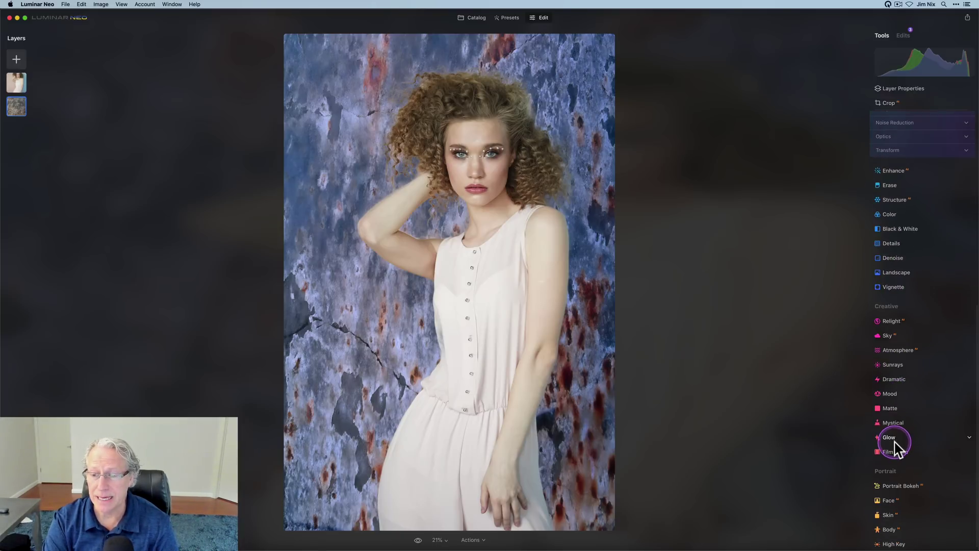
pyautogui.click(896, 445)
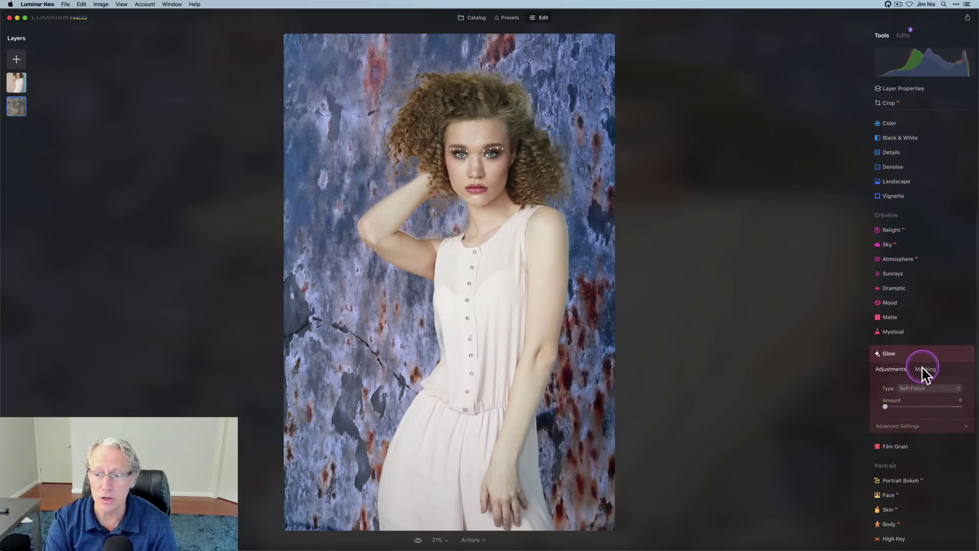
pyautogui.moveTo(886, 407); pyautogui.dragTo(939, 410)
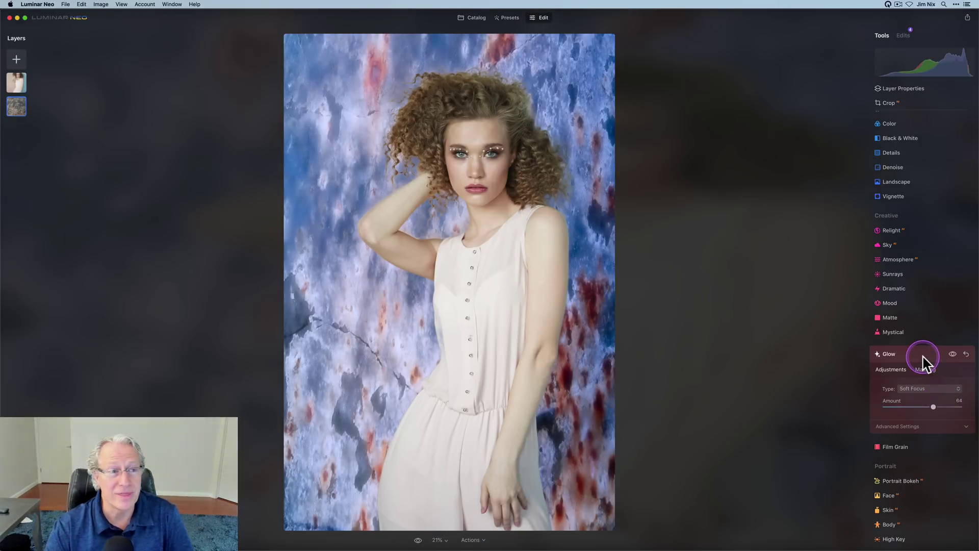
pyautogui.click(921, 357)
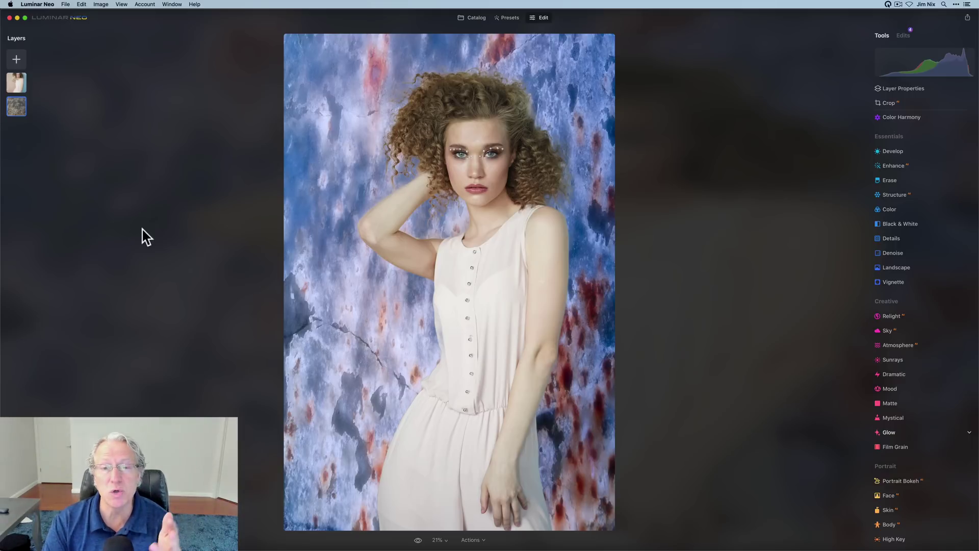
# - On the woman's layer, set Exposure -0.27, Smart Contrast 65 and Highlights -53
pyautogui.click(17, 83)
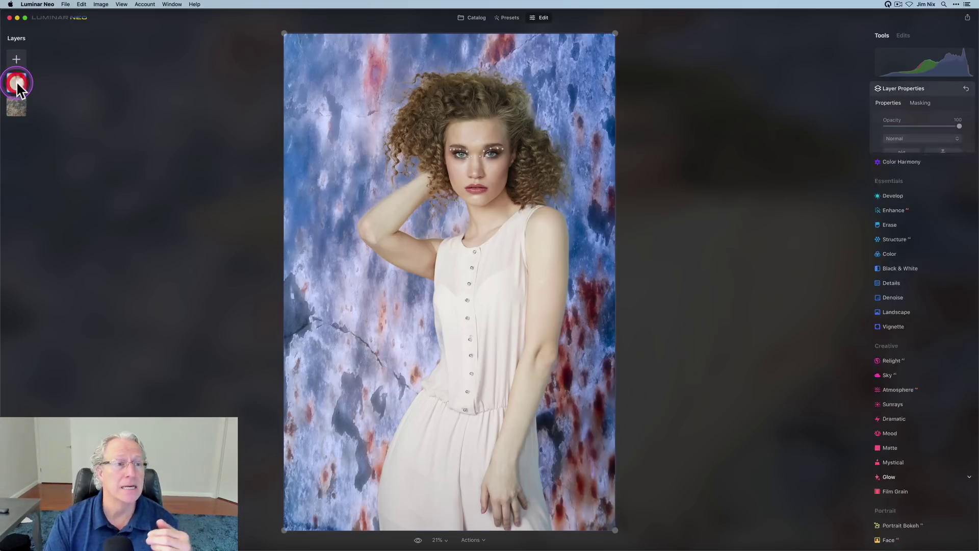
pyautogui.click(386, 211)
pyautogui.click(623, 306)
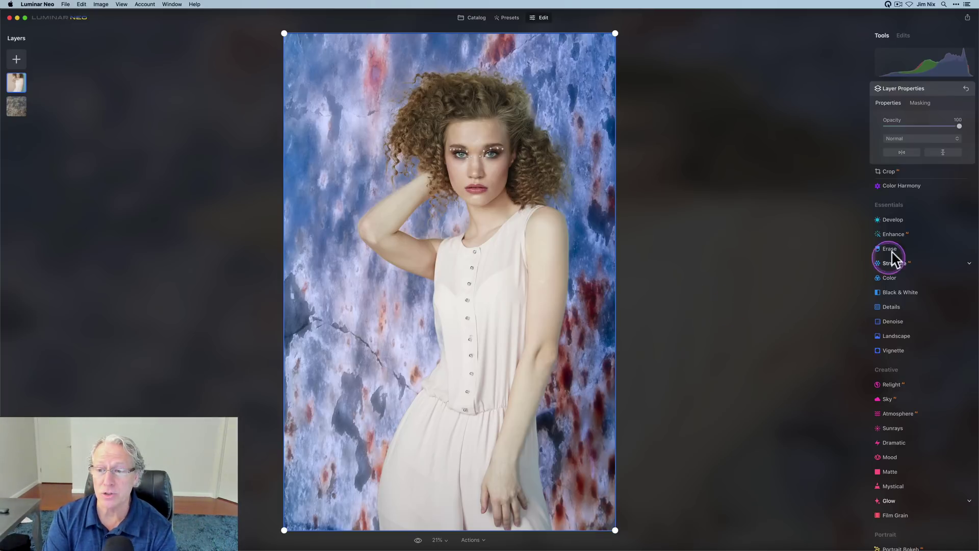
pyautogui.click(893, 220)
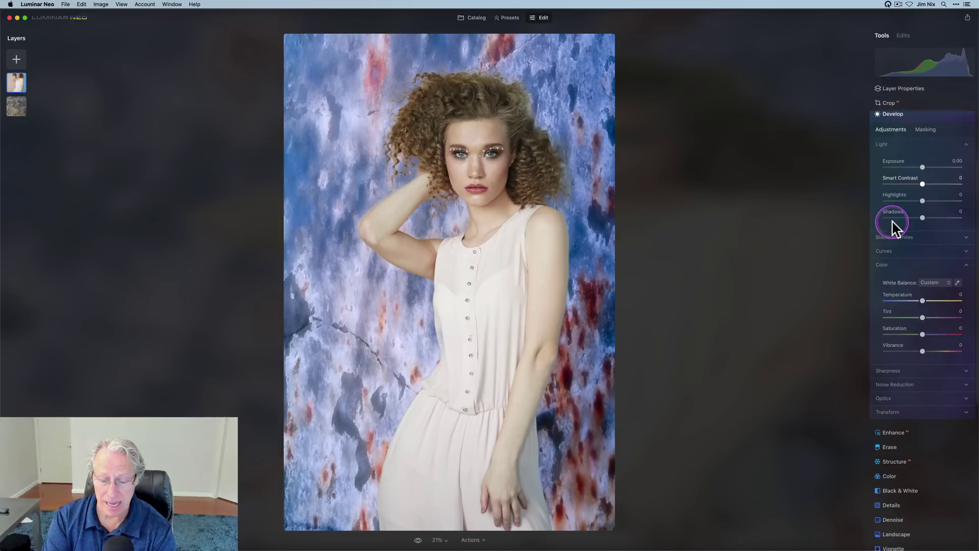
pyautogui.moveTo(923, 168); pyautogui.dragTo(921, 168)
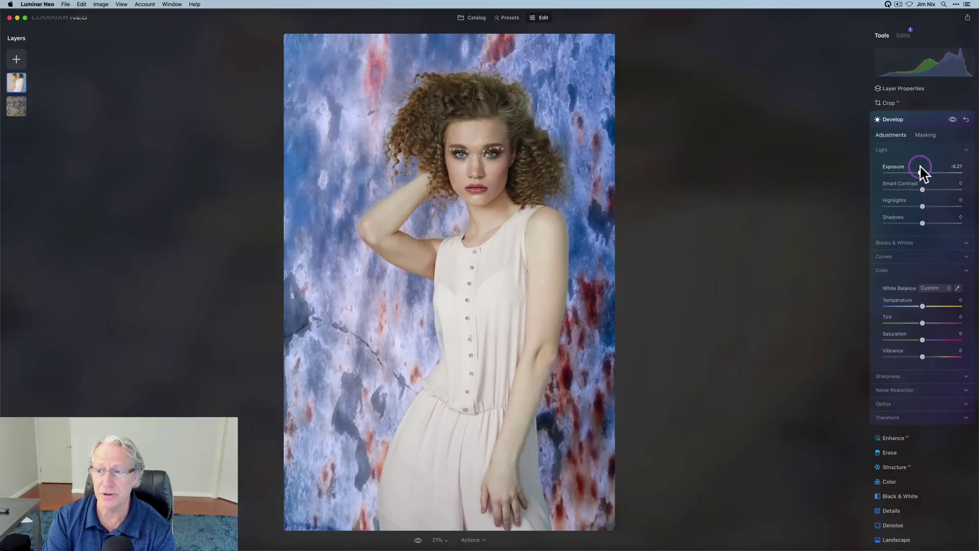
pyautogui.moveTo(922, 173); pyautogui.dragTo(902, 206)
# - Raise Face Light in the Face tool to brighten the woman's face
pyautogui.scroll(-5, 913, 324)
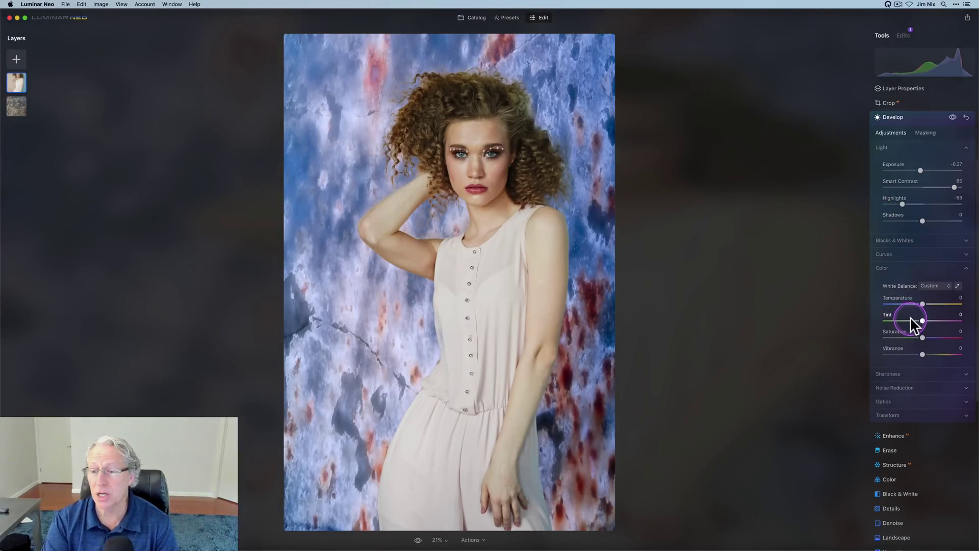
pyautogui.scroll(-6, 911, 324)
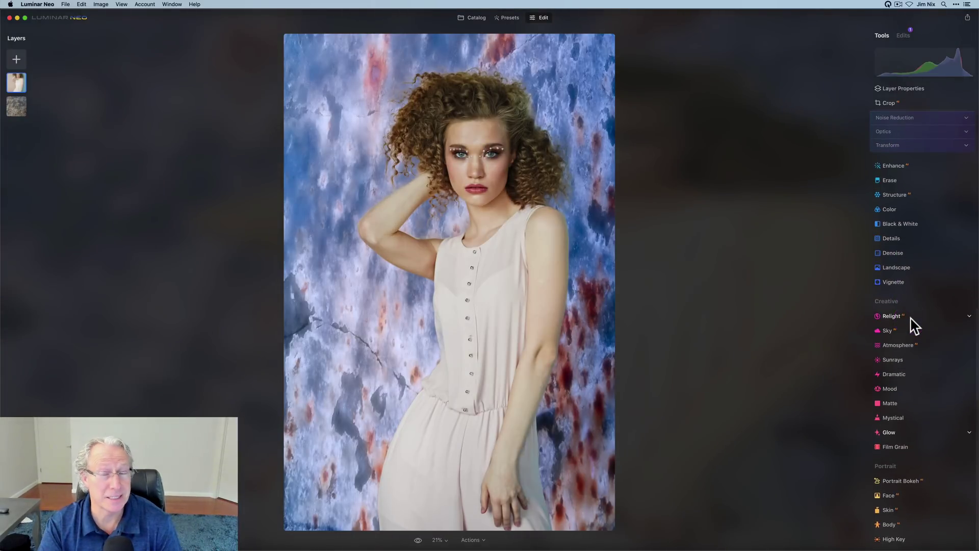
pyautogui.click(893, 498)
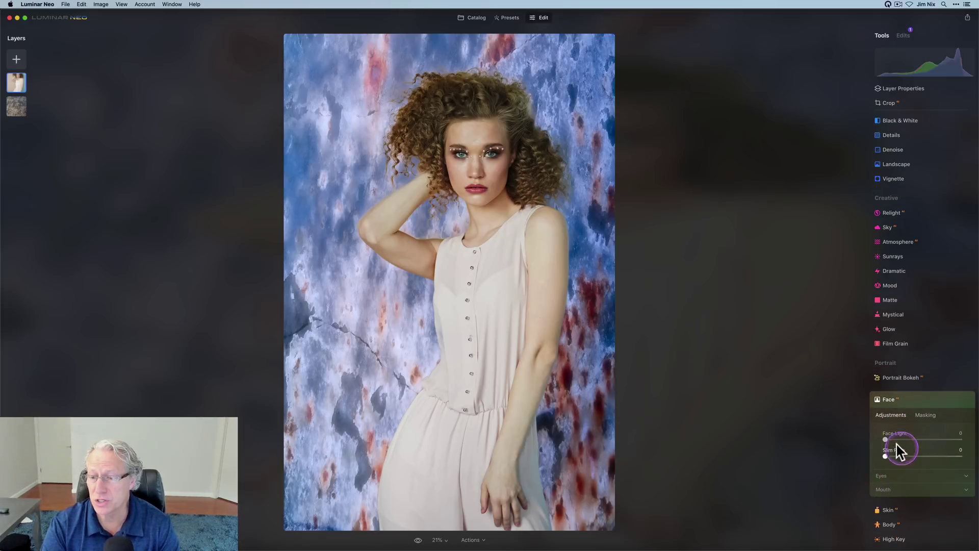
pyautogui.moveTo(886, 438); pyautogui.dragTo(911, 437)
pyautogui.click(922, 399)
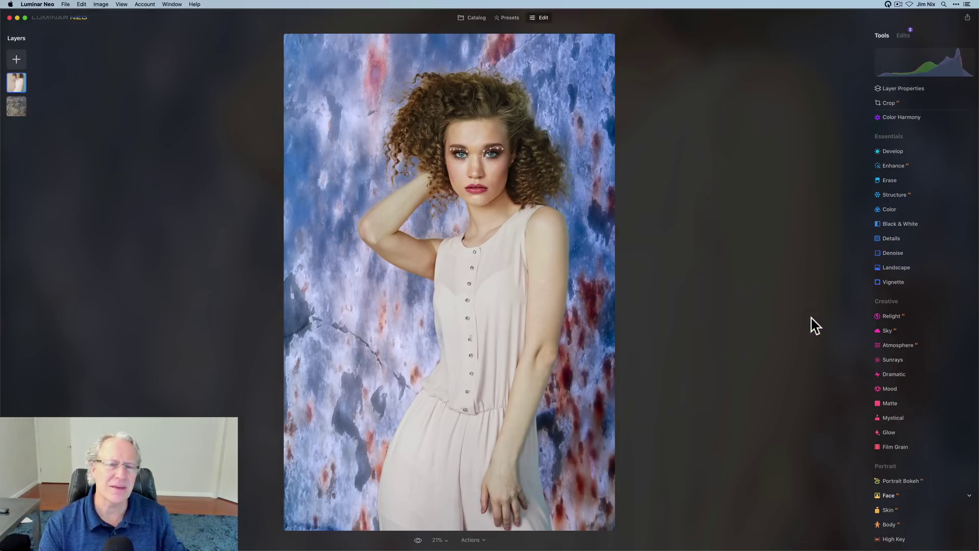
pyautogui.moveTo(540, 179); pyautogui.dragTo(587, 101)
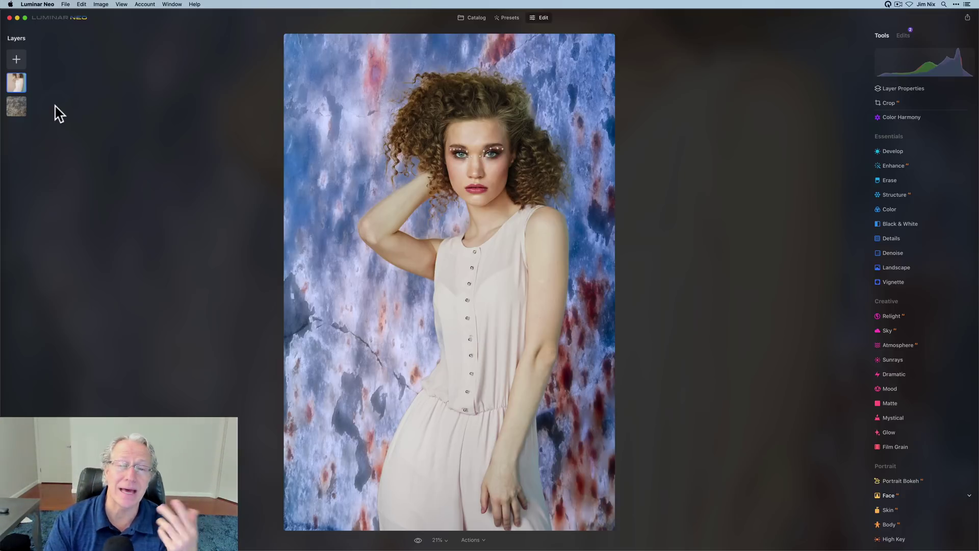
# - Give the texture layer a Vignette with Amount -43, Size 27 and Inner Light 73
pyautogui.click(16, 106)
pyautogui.click(682, 280)
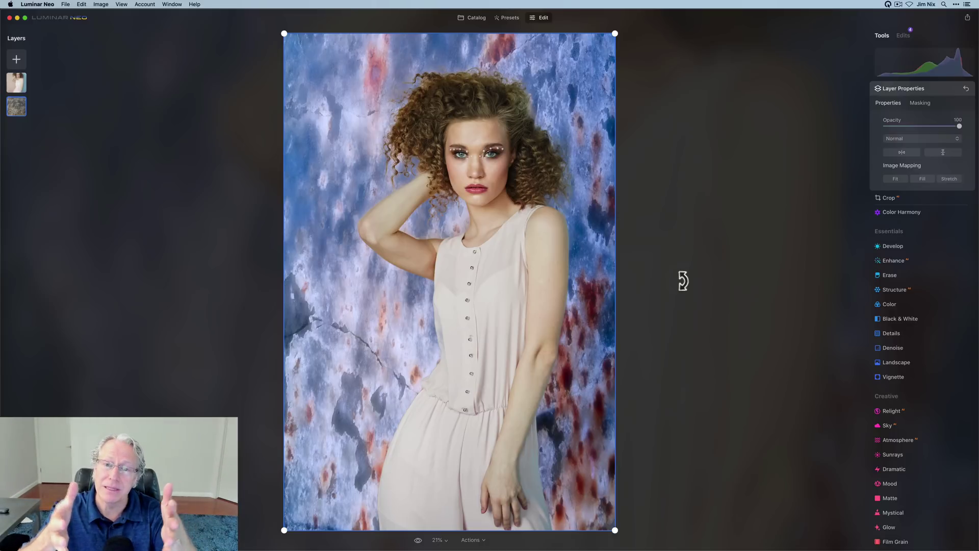
pyautogui.click(897, 377)
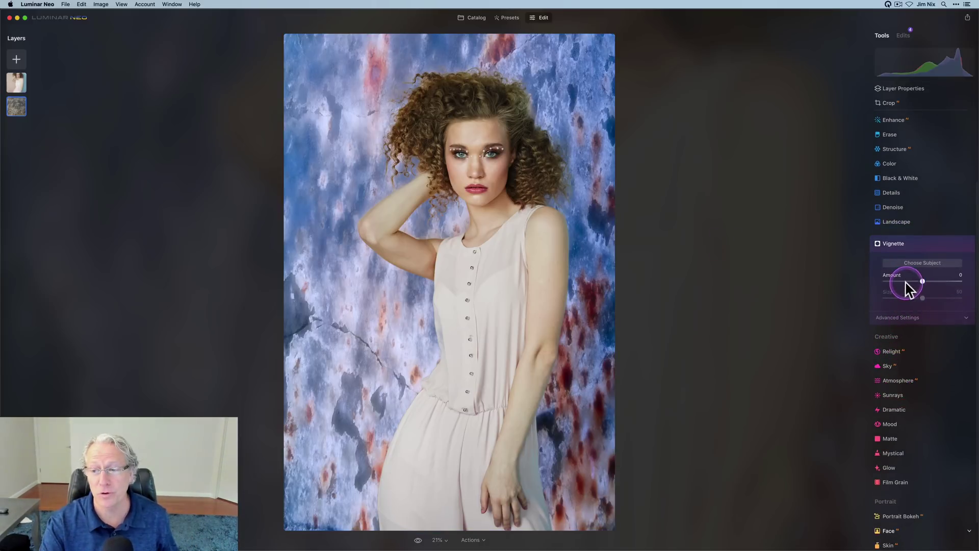
pyautogui.click(906, 281)
pyautogui.click(906, 298)
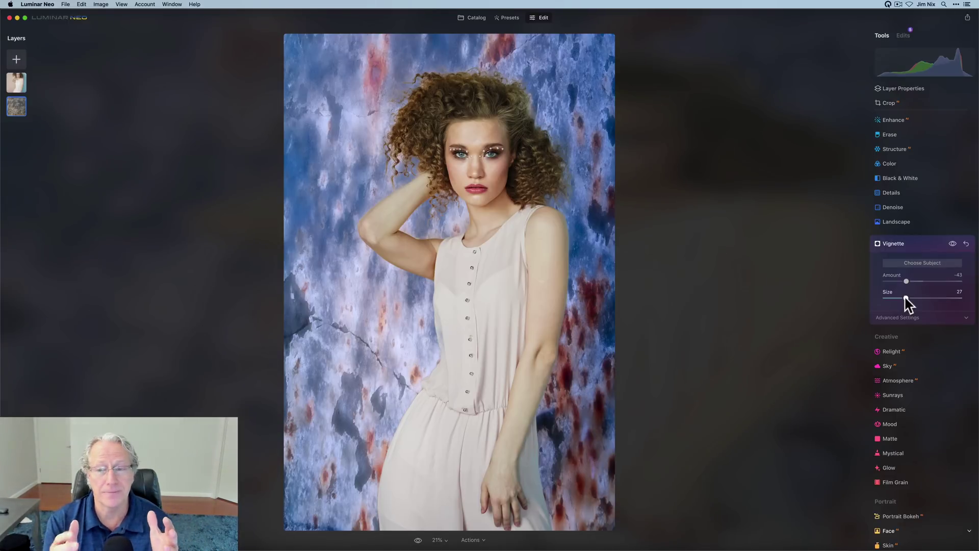
pyautogui.scroll(-2, 907, 303)
pyautogui.click(899, 285)
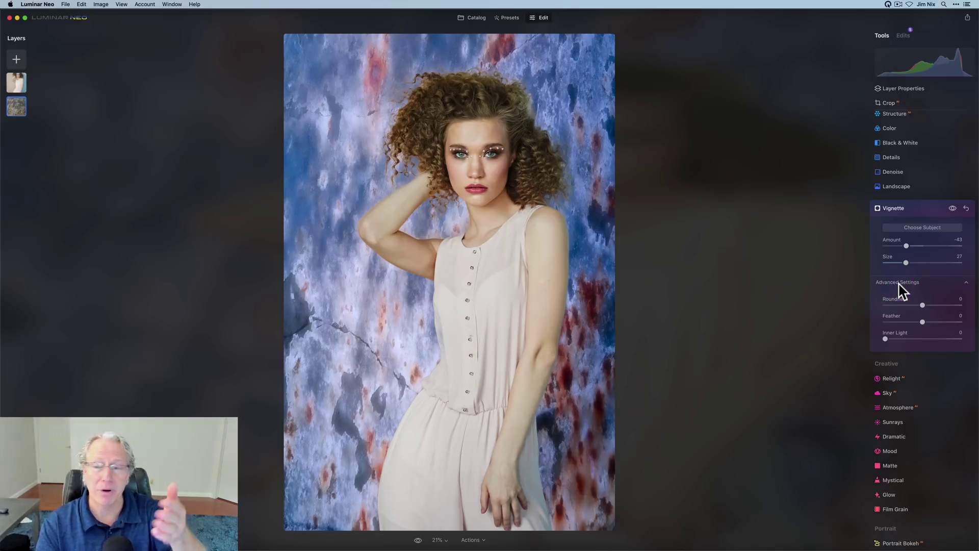
pyautogui.moveTo(886, 339); pyautogui.dragTo(942, 327)
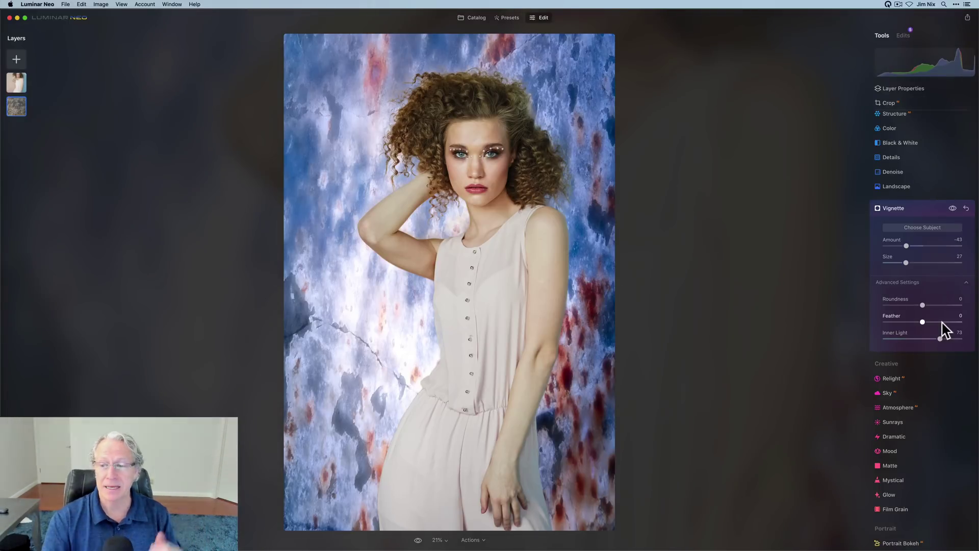
# - Toggle the vignette off and on to compare before and after
pyautogui.click(953, 208)
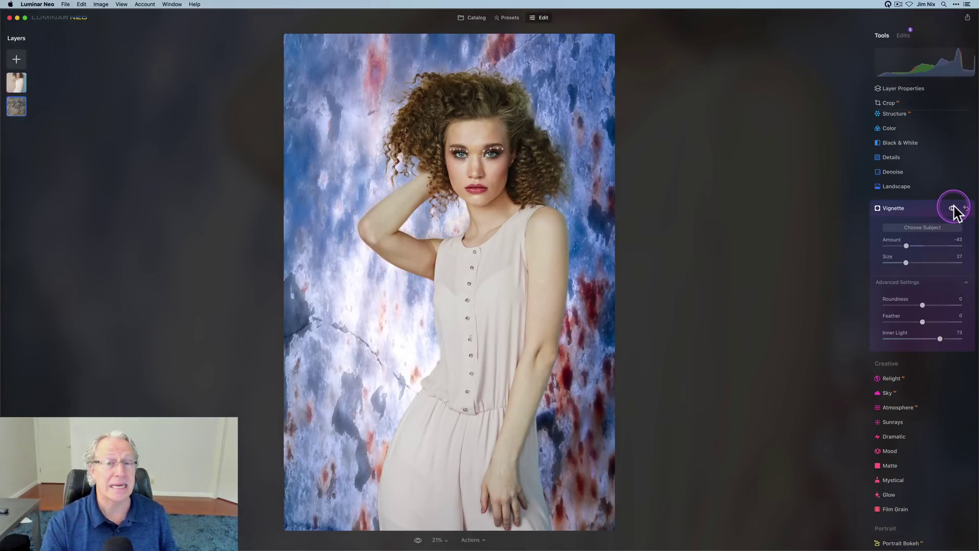
pyautogui.click(953, 208)
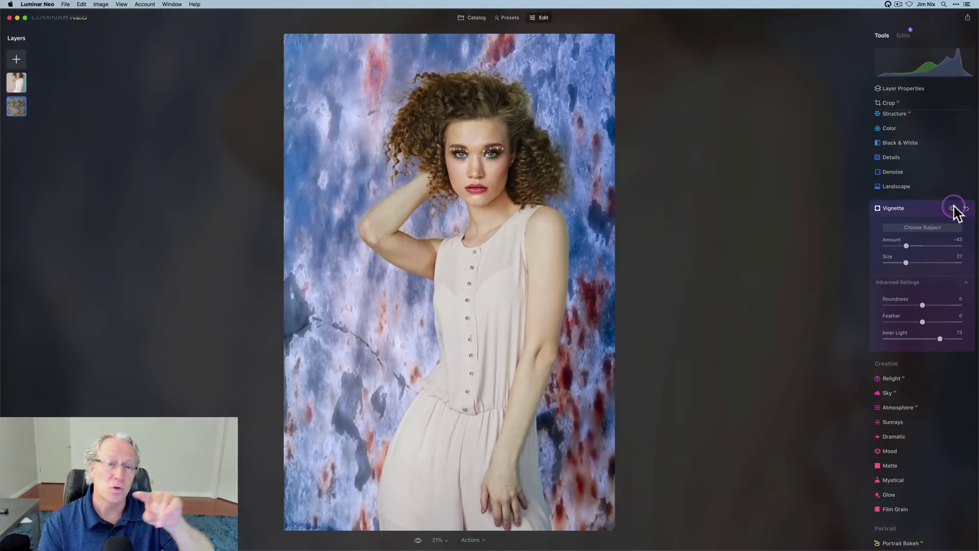
pyautogui.click(953, 209)
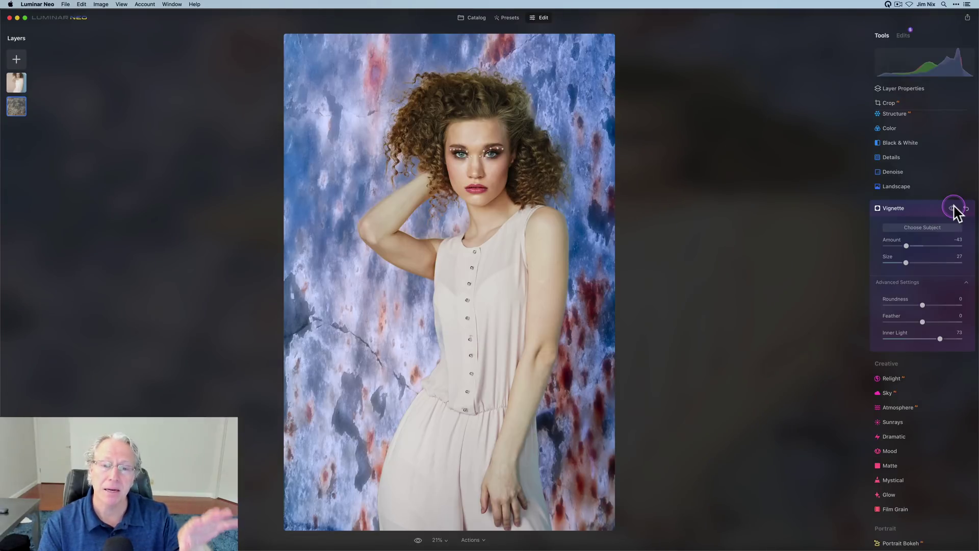
pyautogui.click(953, 208)
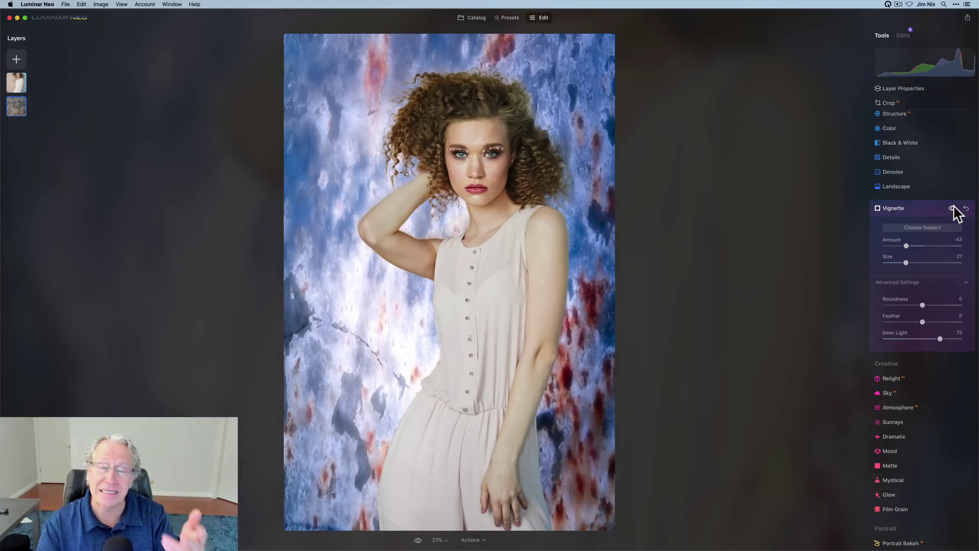
pyautogui.click(933, 209)
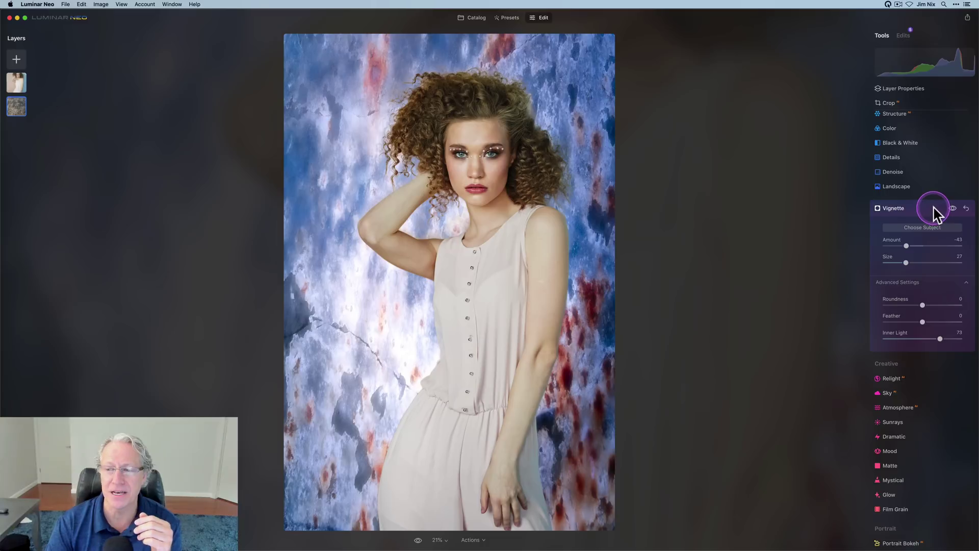
# - Collapse the Vignette tool so the finished composite and full tool list show
pyautogui.click(933, 208)
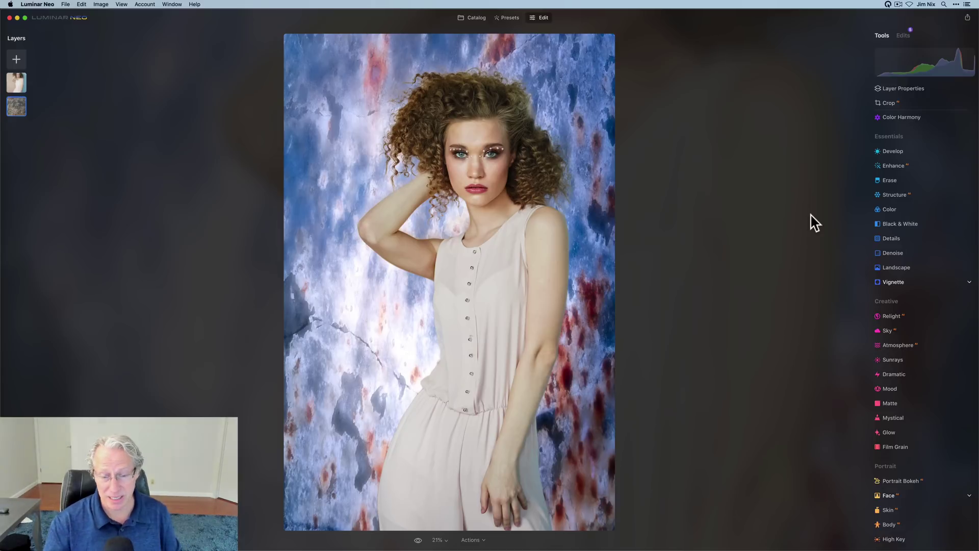
pyautogui.click(417, 539)
pyautogui.click(417, 540)
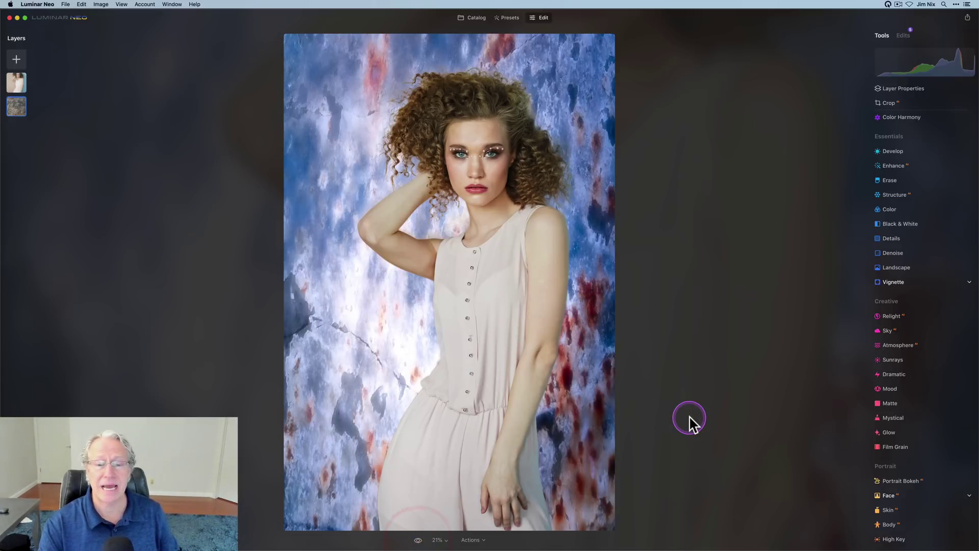